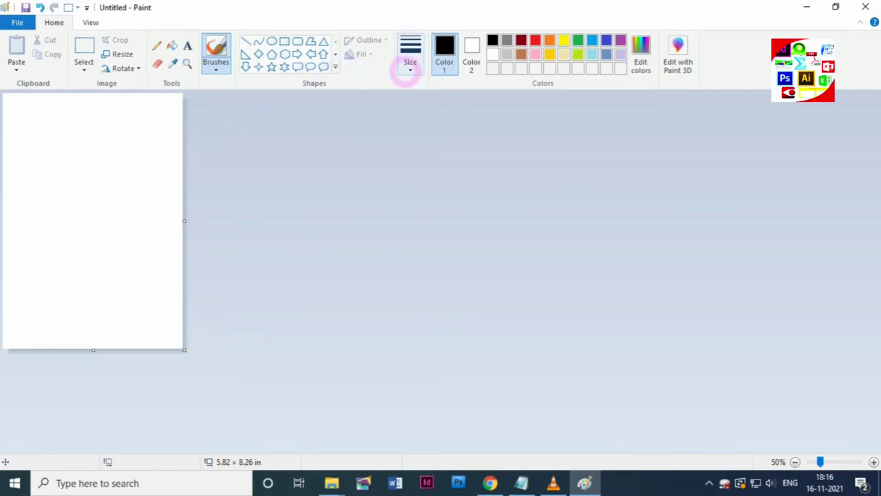
Step: Draw a thick black rectangular border about 5.57 × 8.01 in just inside the canvas edges
{"action": "left_click", "coordinate": [409, 69]}
{"action": "left_click", "coordinate": [432, 110]}
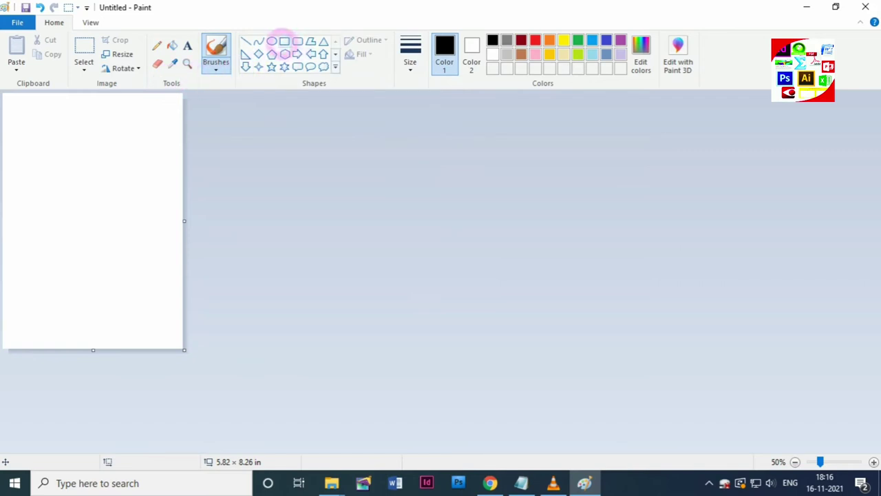
{"action": "left_click", "coordinate": [284, 40]}
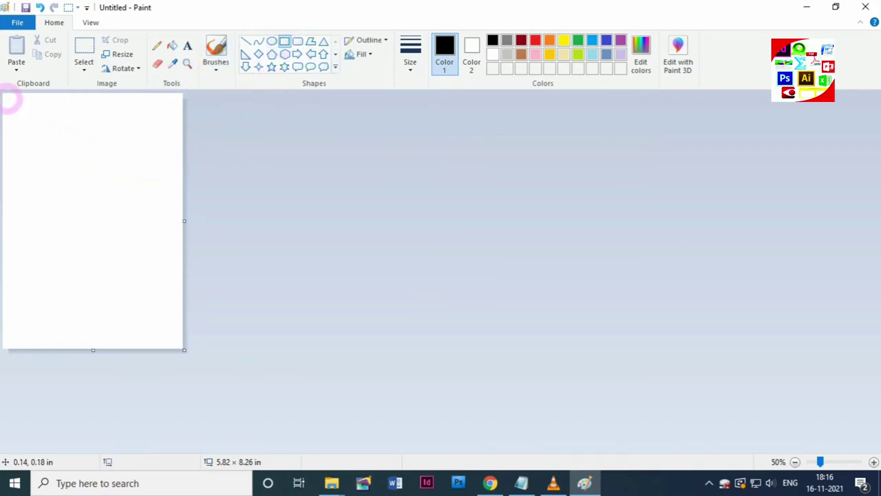
{"action": "mouse_move", "coordinate": [6, 97]}
{"action": "left_mouse_down"}
{"action": "mouse_move", "coordinate": [108, 262]}
{"action": "mouse_move", "coordinate": [179, 344]}
{"action": "left_mouse_up"}
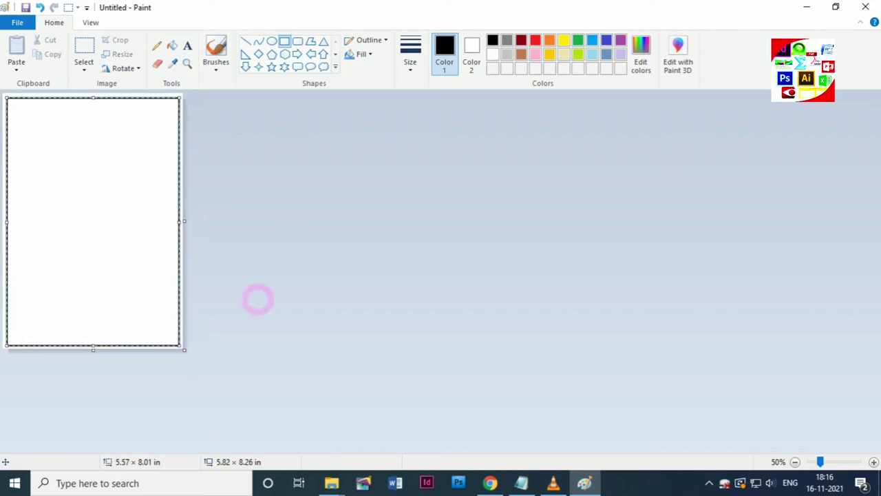
{"action": "left_click", "coordinate": [257, 299]}
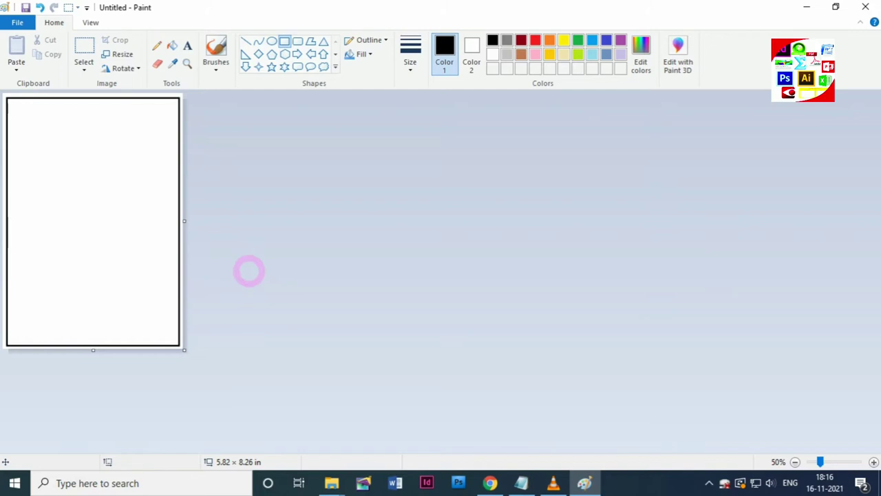
Step: With the second-thinnest line size, draw two side-by-side boxes below the blank header area, the left one about 3.59 × 0.84 in
{"action": "left_click", "coordinate": [410, 63]}
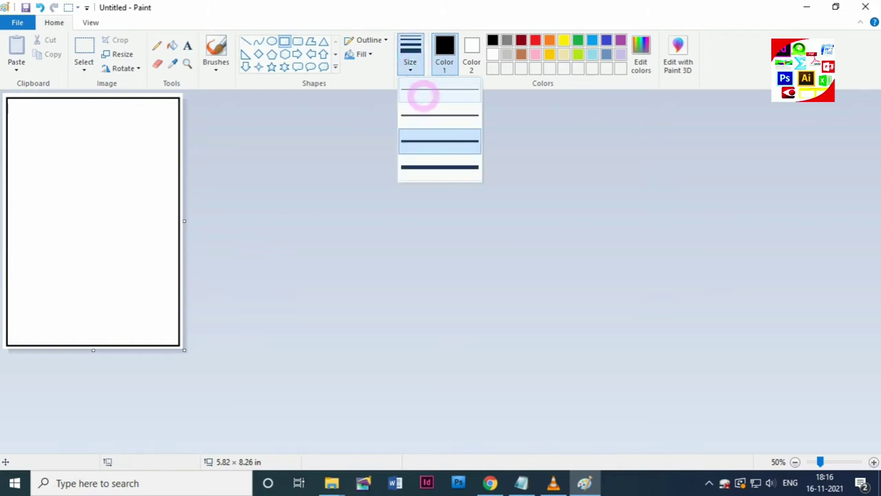
{"action": "left_click", "coordinate": [424, 95]}
{"action": "left_click", "coordinate": [408, 63]}
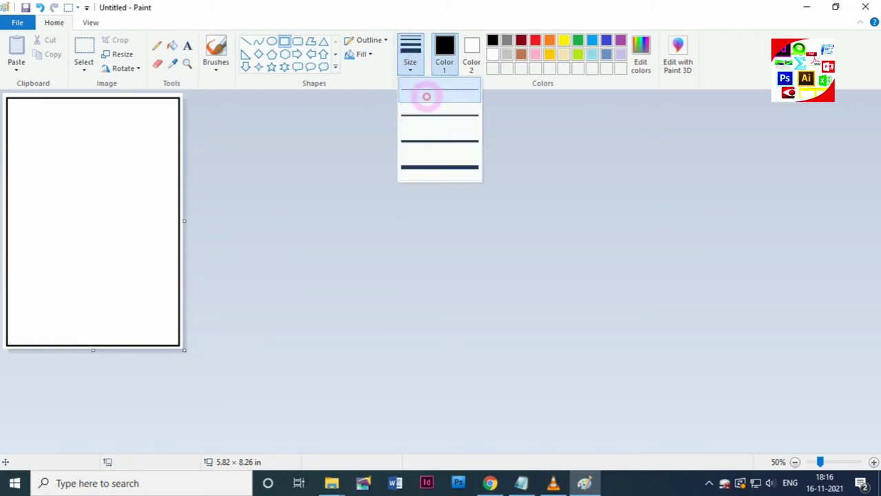
{"action": "left_click", "coordinate": [428, 111]}
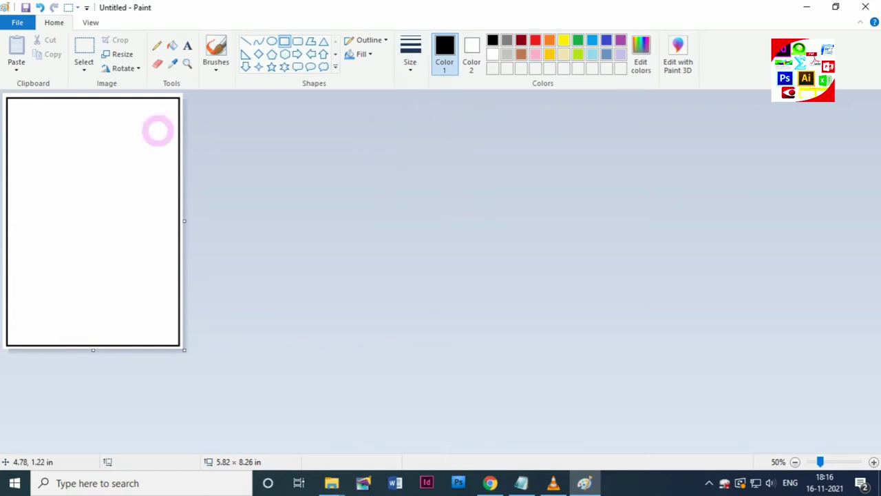
{"action": "left_click_drag", "start_coordinate": [92, 133], "coordinate": [135, 191]}
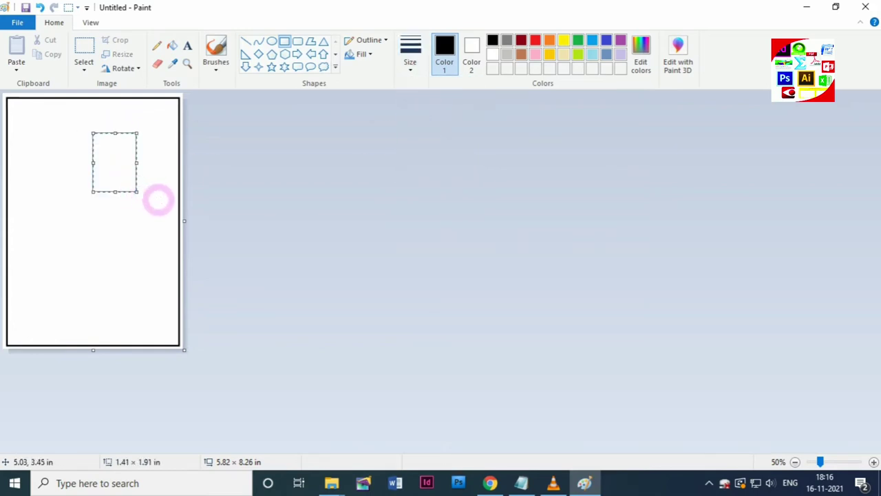
{"action": "key", "text": "ctrl+z"}
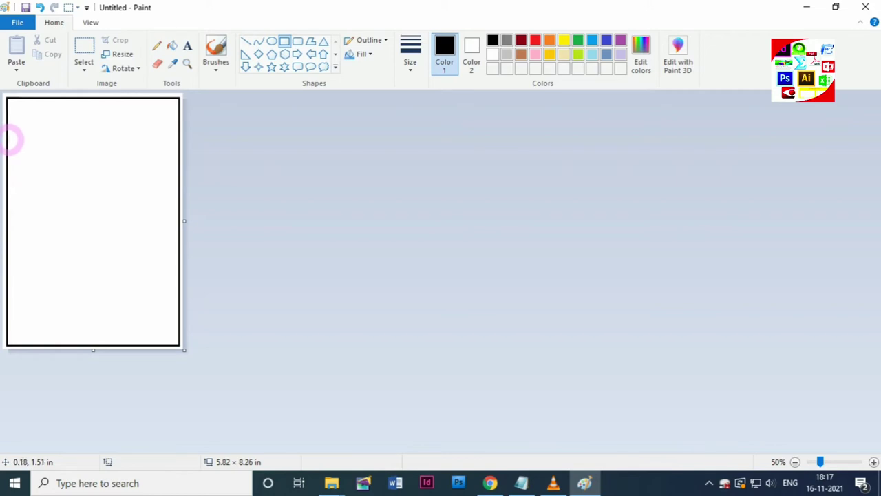
{"action": "left_click_drag", "start_coordinate": [12, 140], "coordinate": [119, 164]}
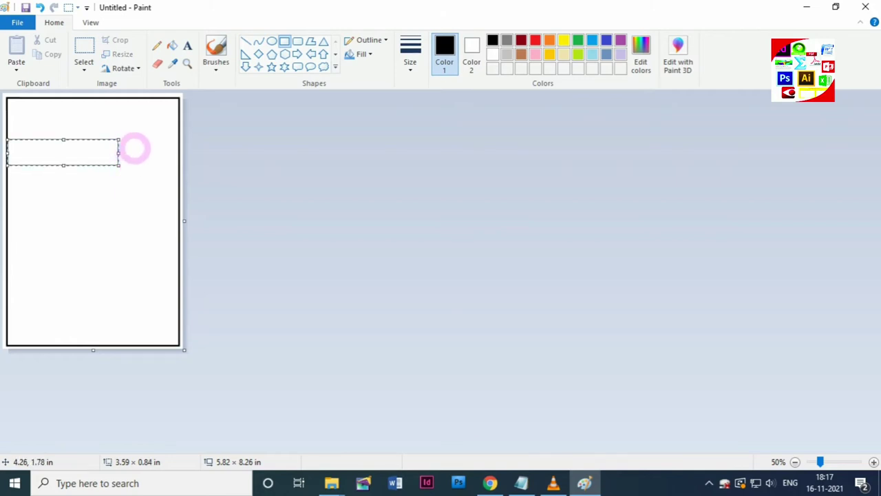
{"action": "left_click", "coordinate": [134, 148]}
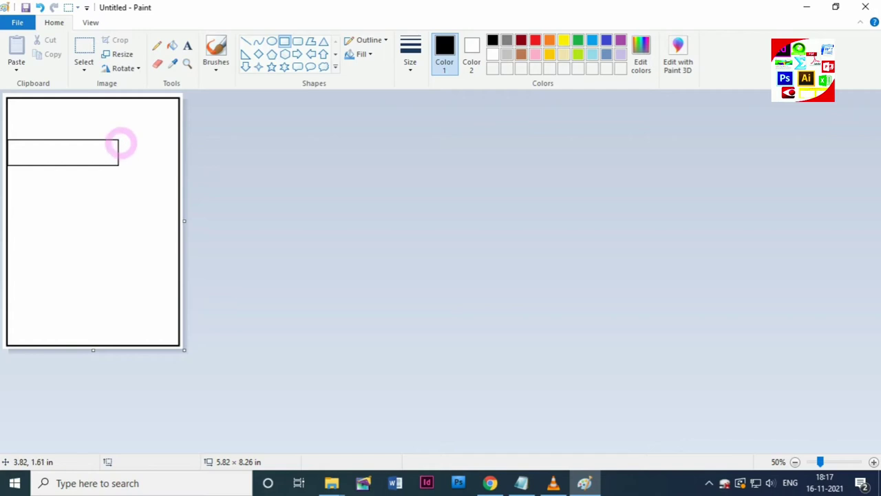
{"action": "left_click_drag", "start_coordinate": [121, 140], "coordinate": [178, 165]}
{"action": "left_click", "coordinate": [147, 195]}
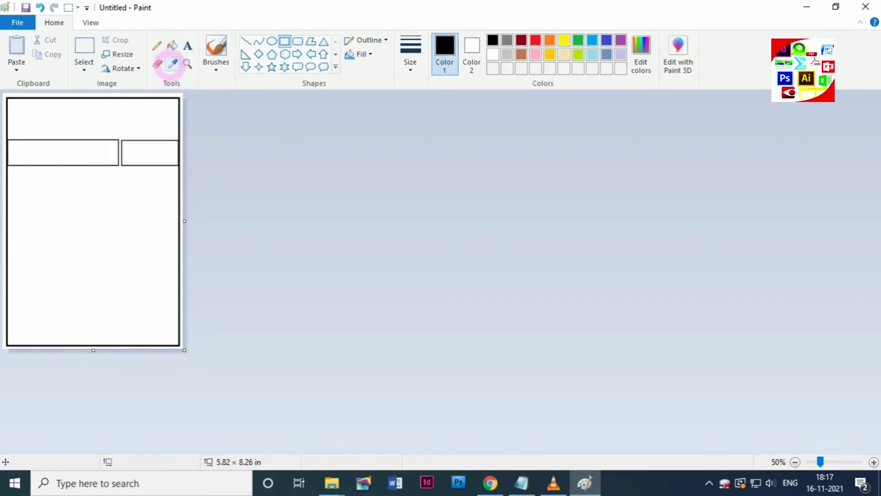
Step: Draw a rounded rectangle about 5.34 × 4.53 in below the two boxes and a plain footer rectangle about 5.34 × 1.05 in beneath it
{"action": "left_click", "coordinate": [297, 41]}
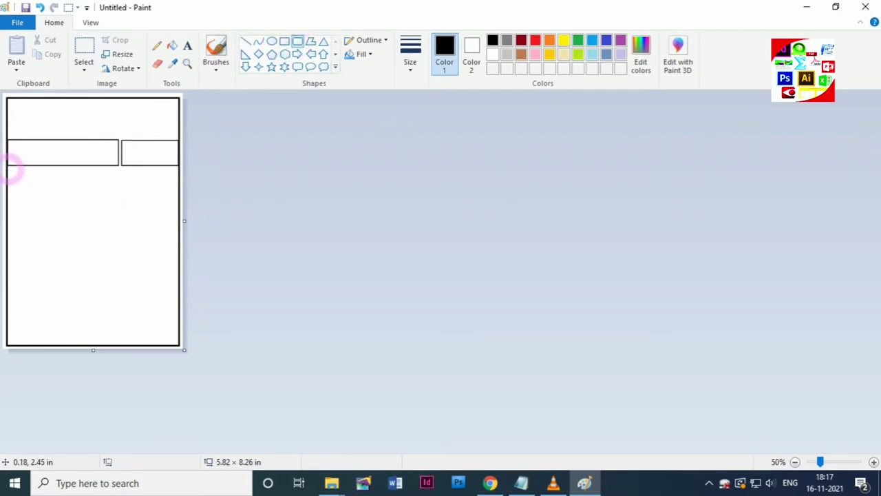
{"action": "left_click_drag", "start_coordinate": [11, 169], "coordinate": [174, 308]}
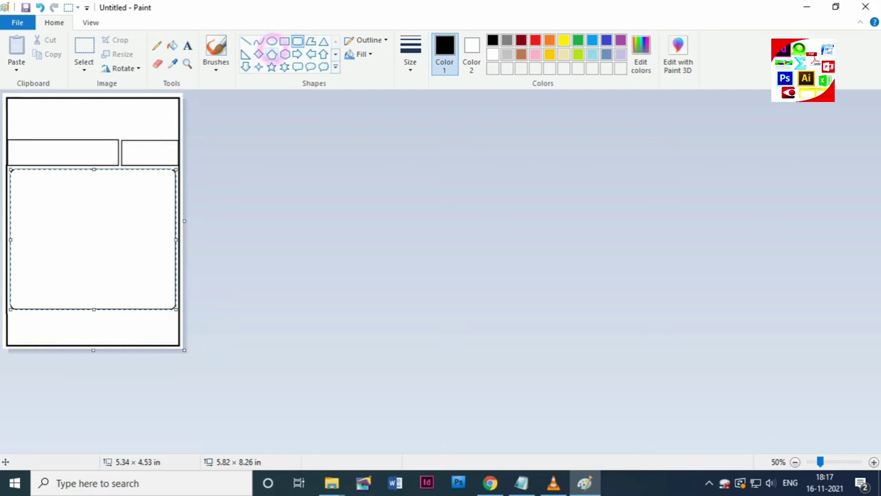
{"action": "left_click", "coordinate": [284, 41]}
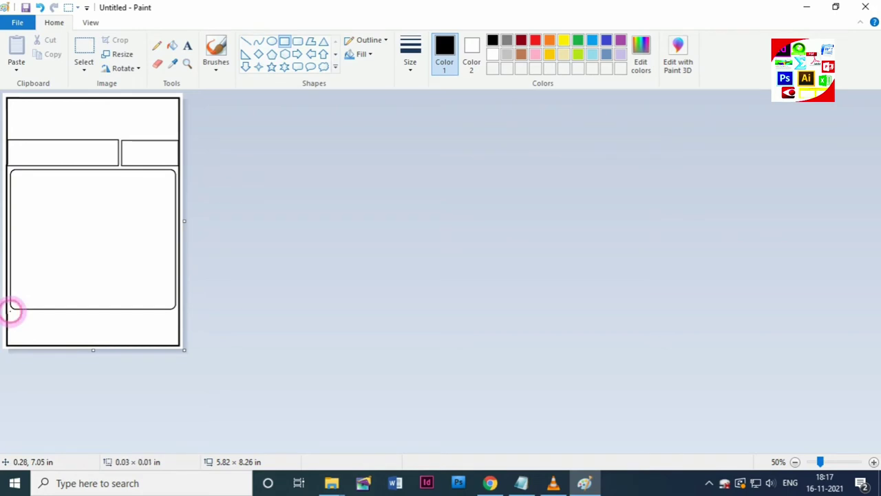
{"action": "left_click_drag", "start_coordinate": [10, 311], "coordinate": [173, 344]}
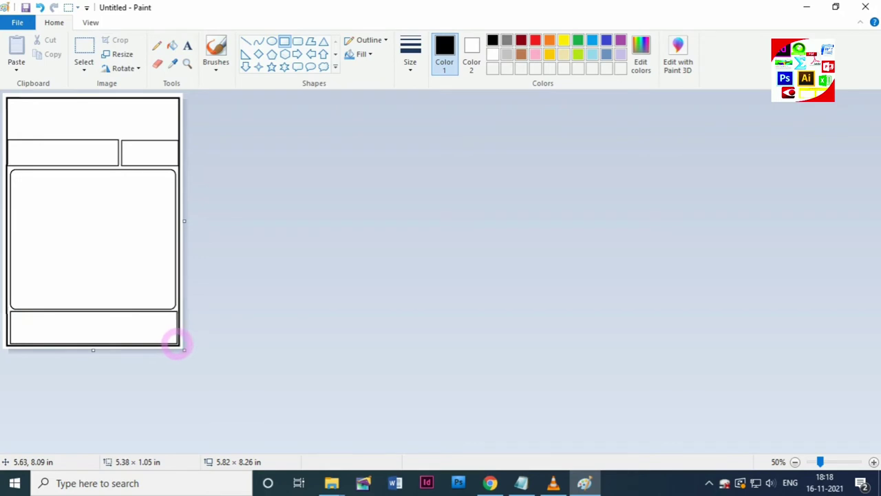
{"action": "left_click_drag", "start_coordinate": [175, 342], "coordinate": [173, 342]}
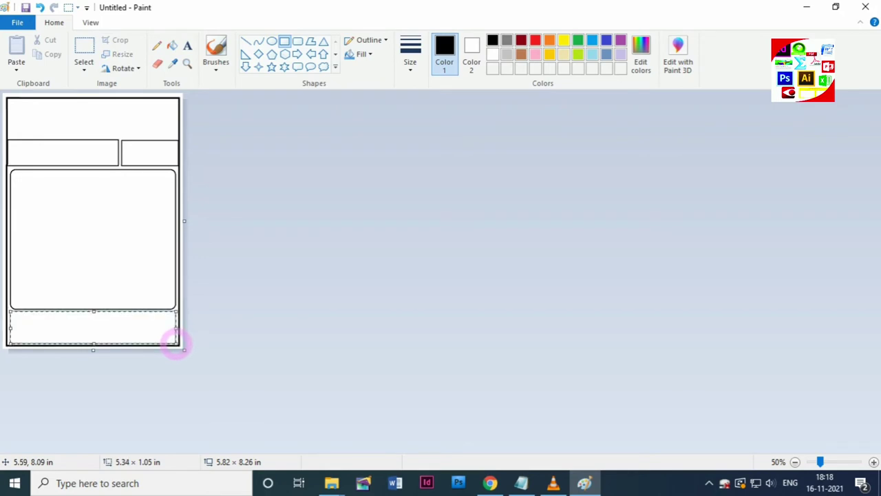
{"action": "left_click", "coordinate": [224, 342]}
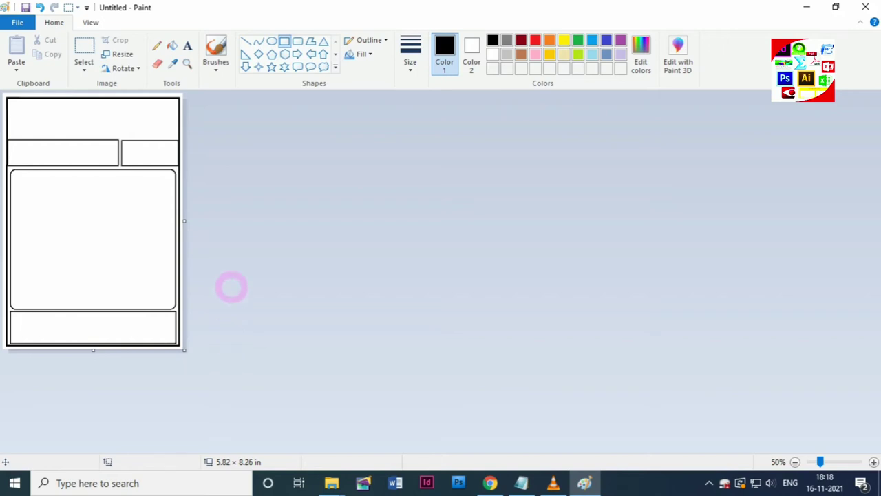
Step: Draw a header-row line about 5.30 in across the rounded table and two vertical dividers: a narrow first column and one beneath the gap between the boxes
{"action": "left_click", "coordinate": [245, 42]}
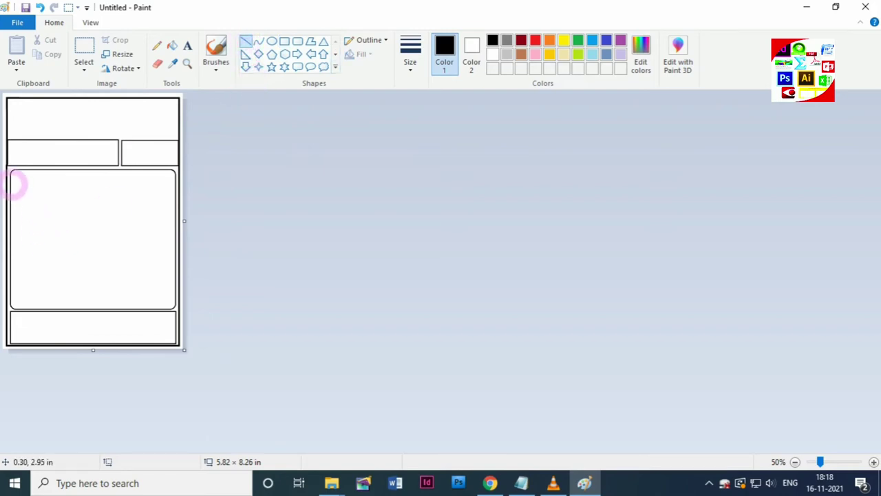
{"action": "mouse_move", "coordinate": [15, 184]}
{"action": "left_mouse_down"}
{"action": "mouse_move", "coordinate": [82, 183]}
{"action": "mouse_move", "coordinate": [172, 212]}
{"action": "left_mouse_up"}
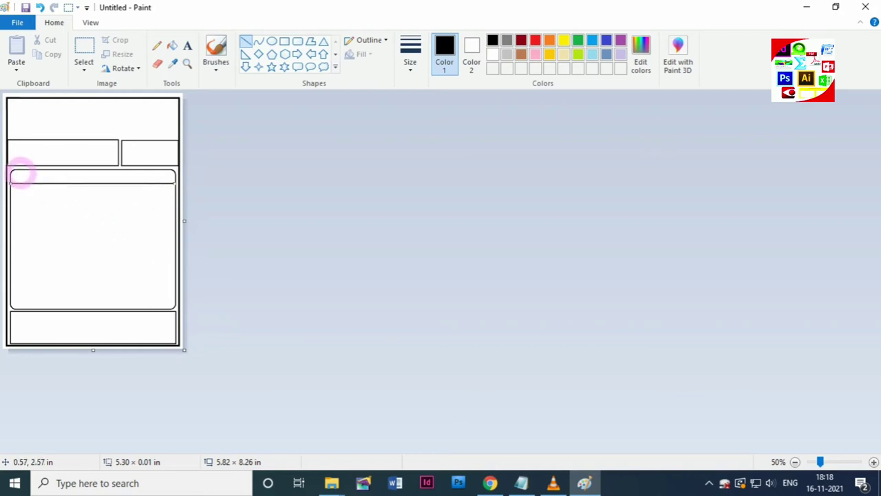
{"action": "left_click_drag", "start_coordinate": [24, 172], "coordinate": [29, 309]}
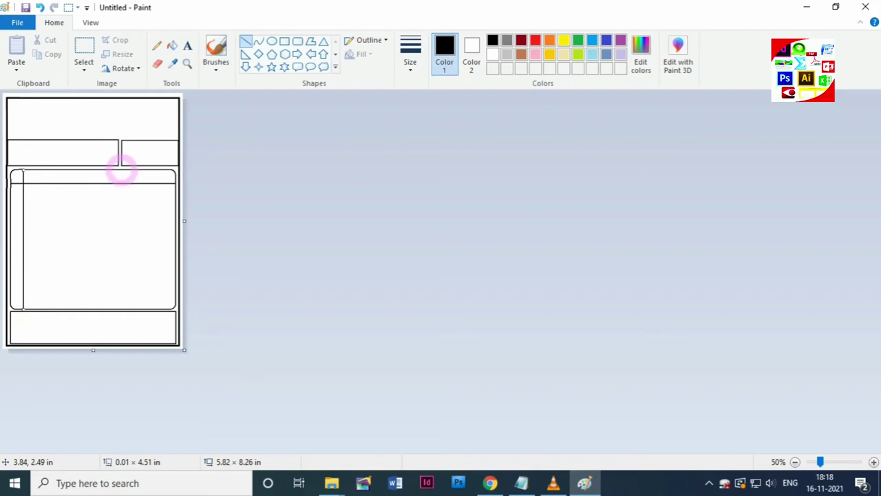
{"action": "left_click_drag", "start_coordinate": [122, 171], "coordinate": [124, 307]}
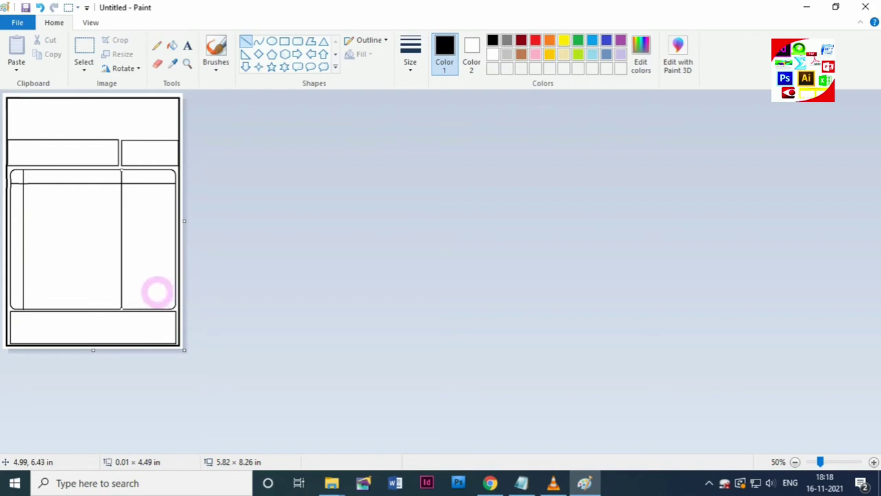
{"action": "key", "text": "Left"}
{"action": "key", "text": "Left"}
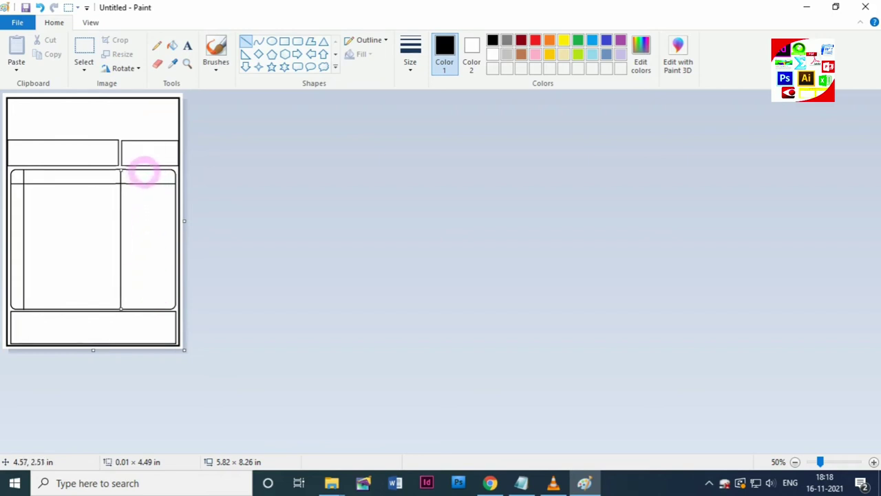
Step: Add a third full-height column divider, a final divider about 4.09 in below the header row, and a total-row line about 1.07 in
{"action": "left_click_drag", "start_coordinate": [142, 169], "coordinate": [146, 303]}
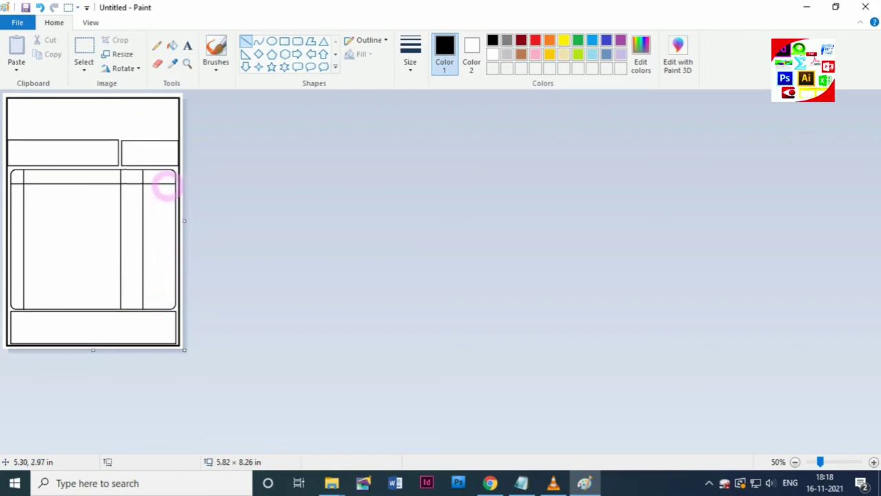
{"action": "left_click_drag", "start_coordinate": [164, 183], "coordinate": [165, 309]}
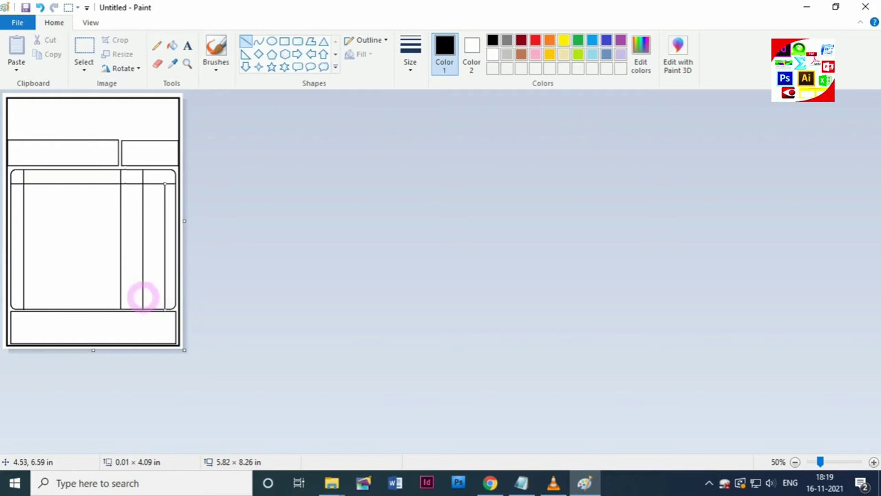
{"action": "left_click_drag", "start_coordinate": [143, 297], "coordinate": [169, 297]}
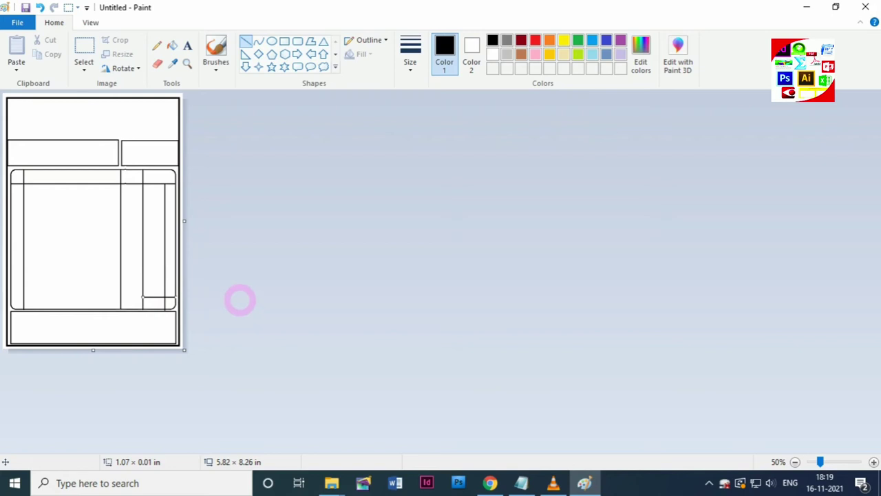
{"action": "left_click", "coordinate": [219, 266]}
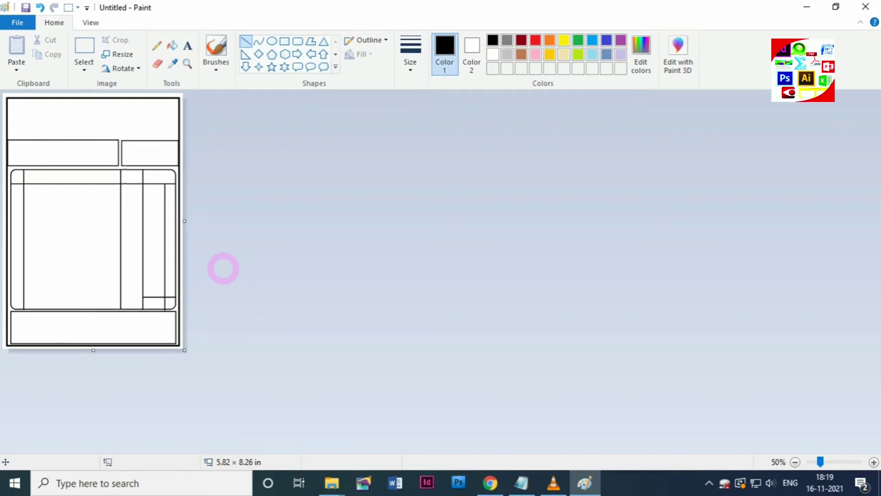
Step: Switch to the BILL book matter file in Notepad and cut the word Logo from its first line
{"action": "scroll", "coordinate": [224, 263], "scroll_direction": "up", "scroll_amount": 1, "text": "ctrl"}
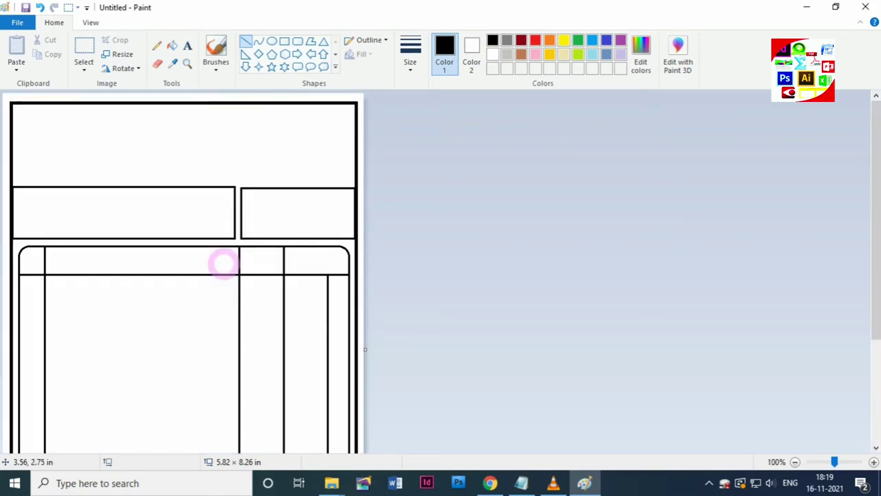
{"action": "left_click", "coordinate": [521, 482]}
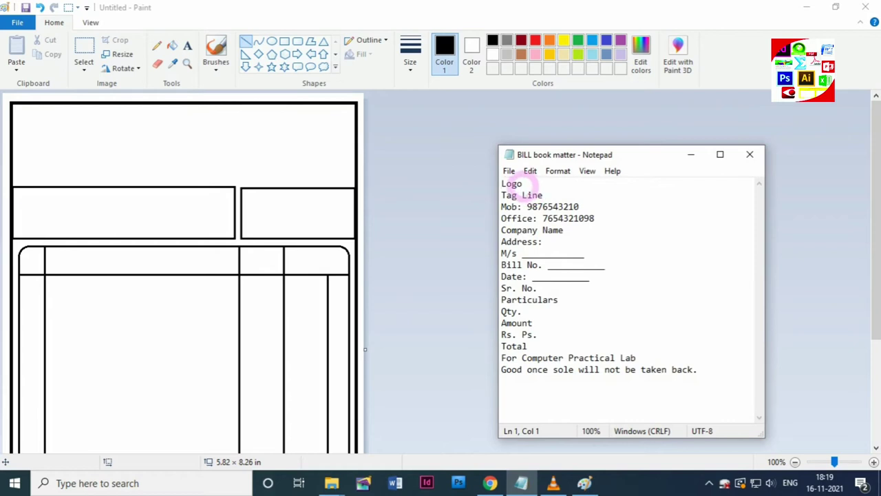
{"action": "left_click_drag", "start_coordinate": [526, 182], "coordinate": [489, 187]}
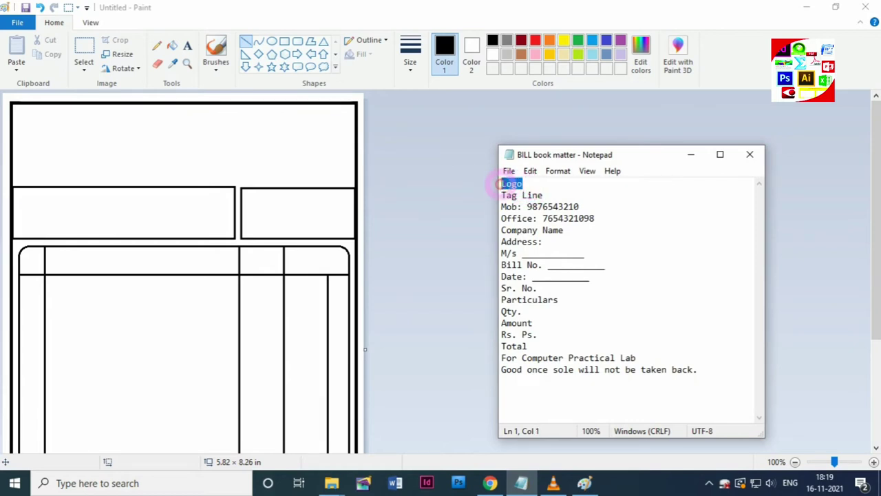
{"action": "key", "text": "ctrl+x"}
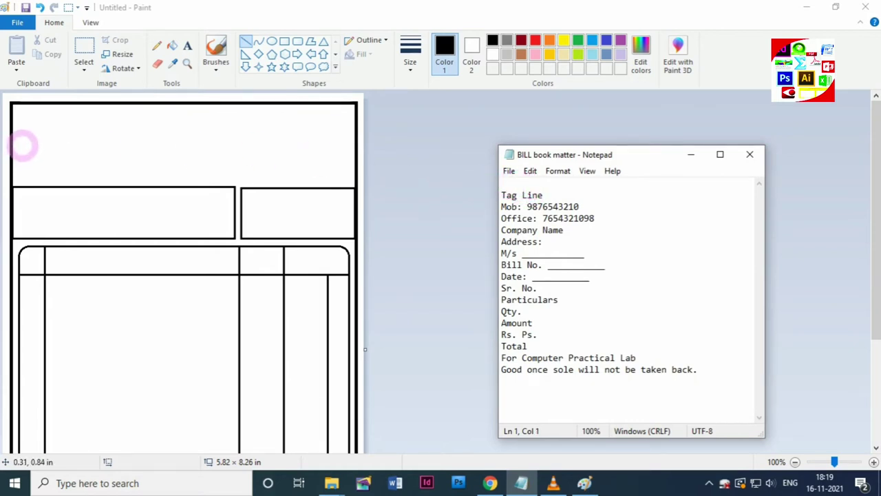
Step: Return to Paint and paste Logo as a text label at the left side of the bill's blank header area
{"action": "left_click", "coordinate": [26, 146]}
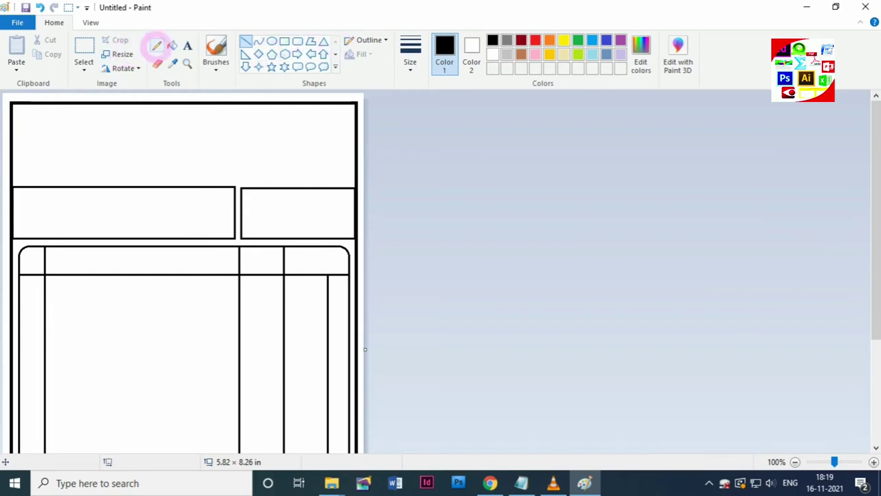
{"action": "left_click", "coordinate": [187, 46]}
{"action": "left_click", "coordinate": [20, 134]}
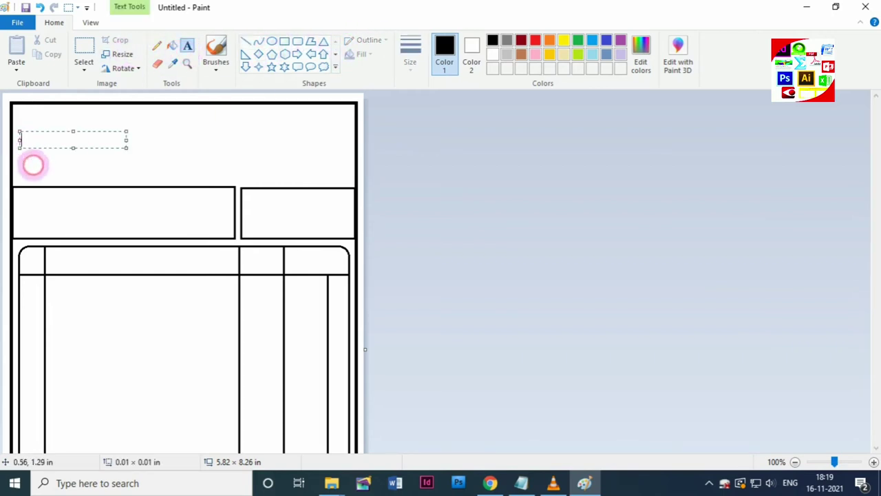
{"action": "key", "text": "ctrl+v"}
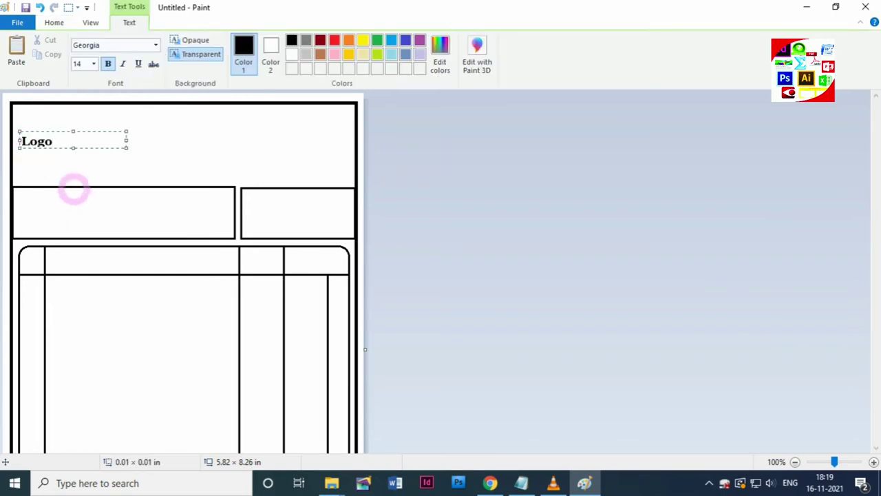
{"action": "left_click", "coordinate": [69, 163]}
Step: Cut Tag Line from the Notepad file and paste it in Paint as a label at the top centre of the bill header
{"action": "key", "text": "alt+Tab"}
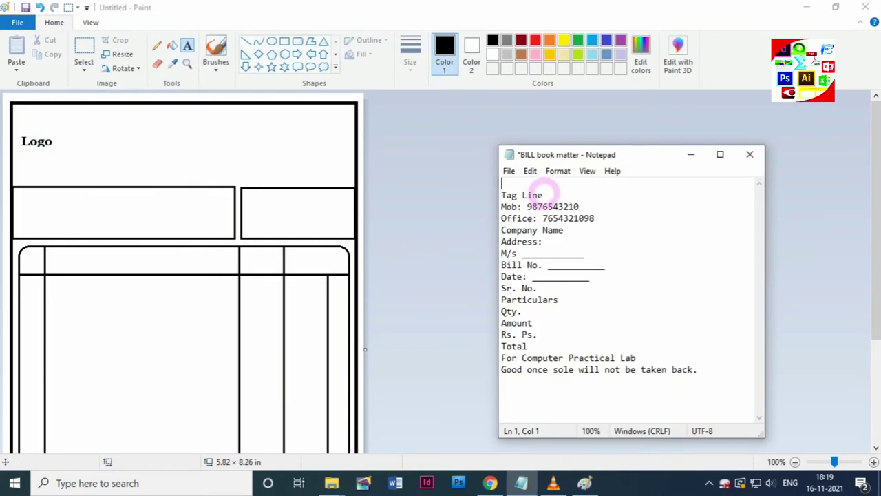
{"action": "left_click_drag", "start_coordinate": [543, 195], "coordinate": [501, 195]}
{"action": "key", "text": "ctrl+x"}
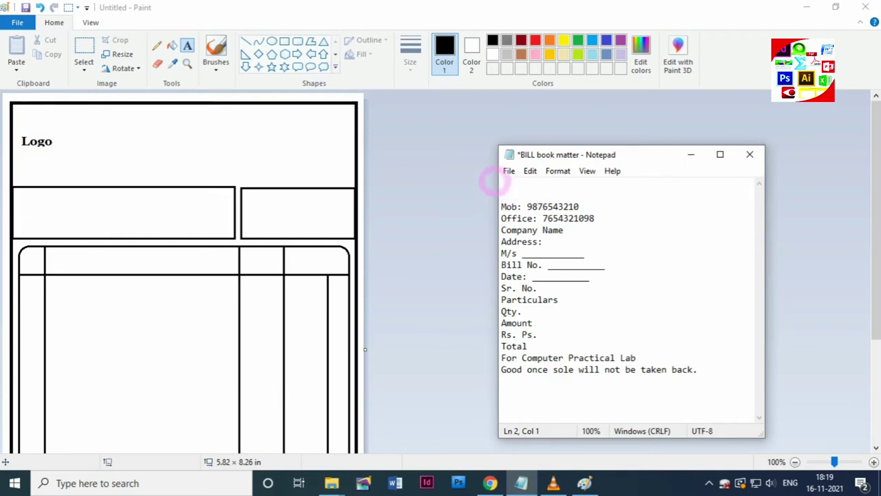
{"action": "left_click", "coordinate": [149, 111]}
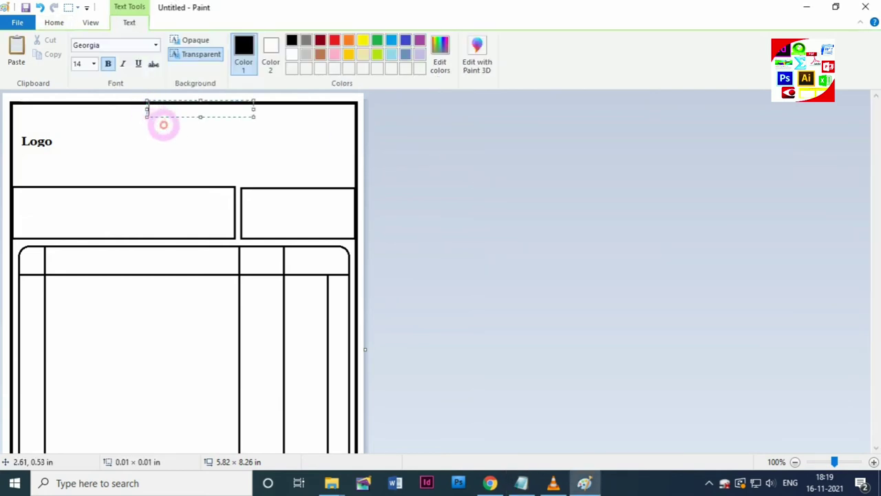
{"action": "key", "text": "ctrl+v"}
{"action": "left_click", "coordinate": [223, 143]}
Step: Cut the Mob and Office phone lines from Notepad and paste them in Paint as a label in the header's upper-right corner
{"action": "key", "text": "alt+Tab"}
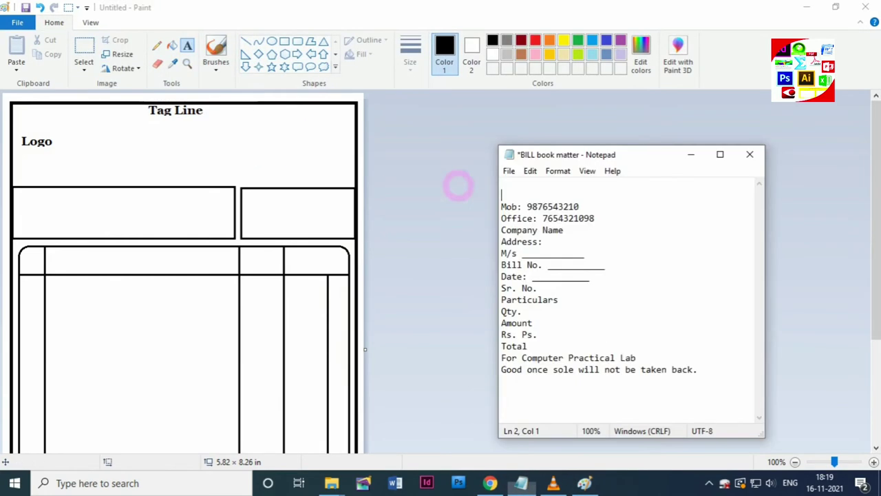
{"action": "left_click_drag", "start_coordinate": [594, 218], "coordinate": [500, 206]}
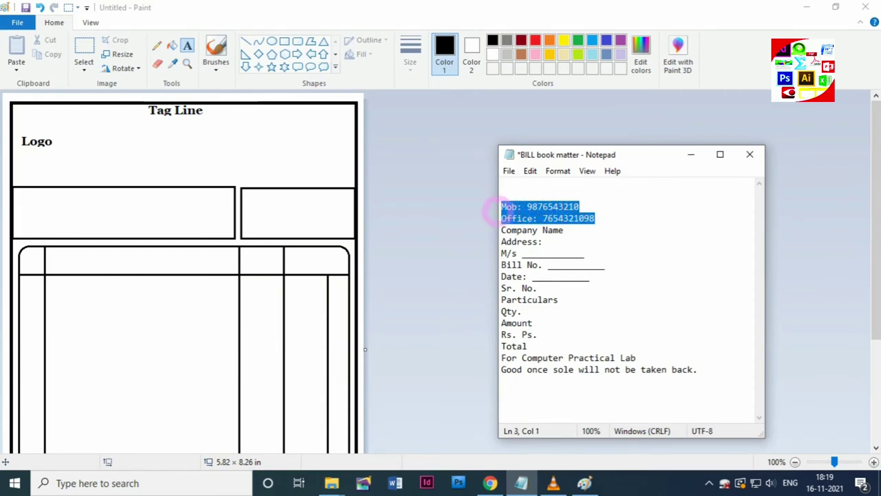
{"action": "key", "text": "ctrl+x"}
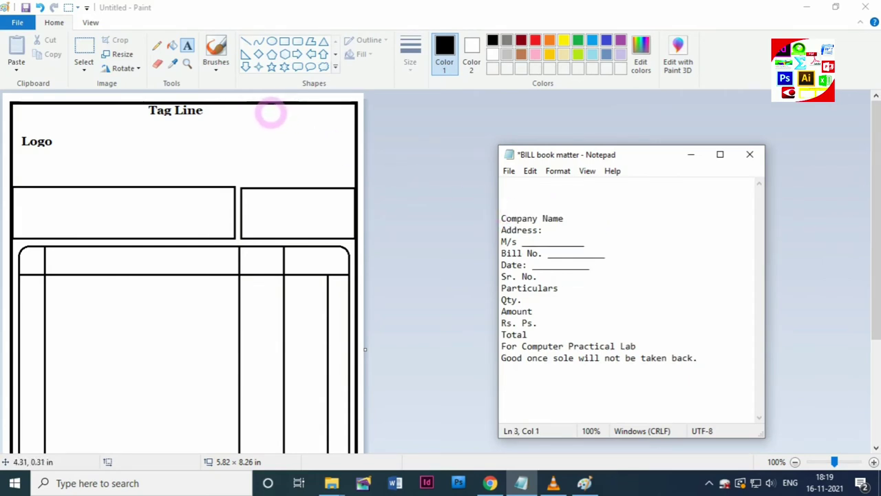
{"action": "left_click", "coordinate": [265, 108]}
{"action": "key", "text": "ctrl+v"}
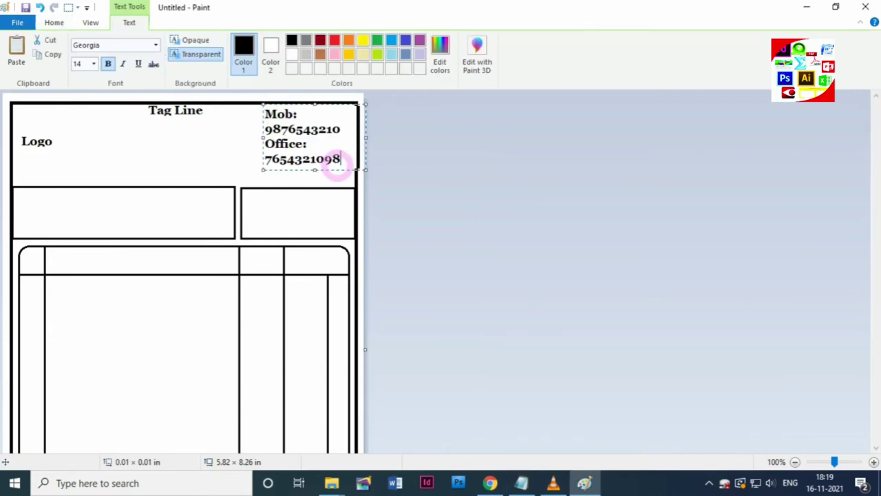
Step: Set all of the phone label's text to font size 9 and commit the label
{"action": "key", "text": "ctrl+a"}
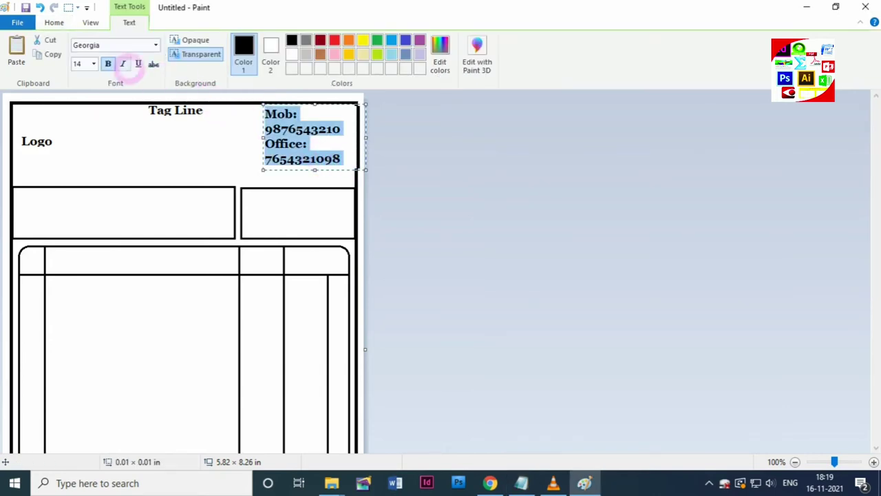
{"action": "left_click", "coordinate": [94, 63]}
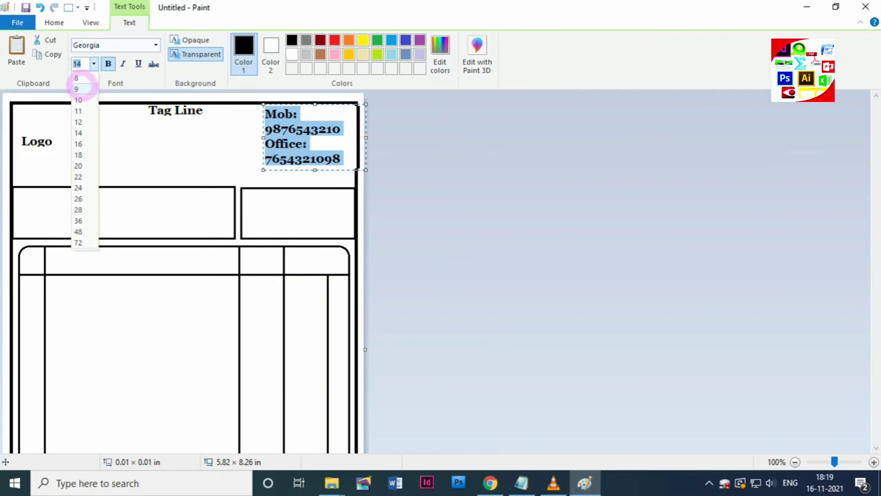
{"action": "left_click", "coordinate": [76, 78]}
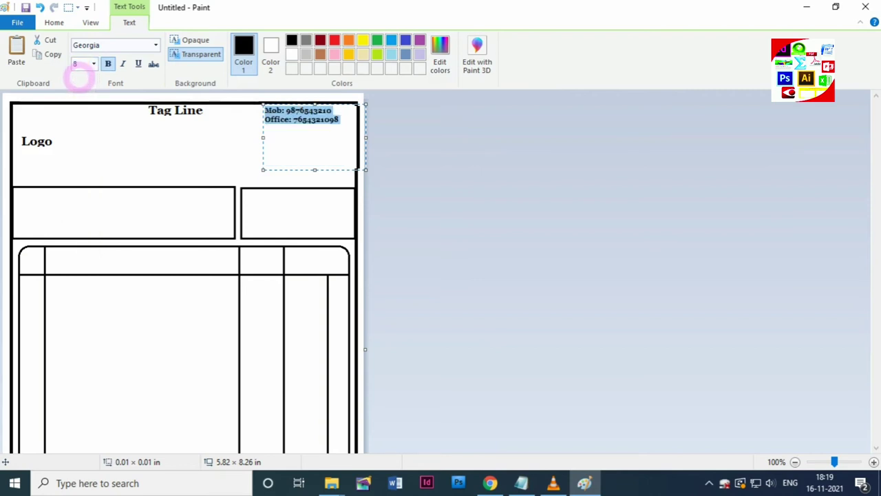
{"action": "left_click", "coordinate": [93, 64]}
{"action": "left_click", "coordinate": [85, 88]}
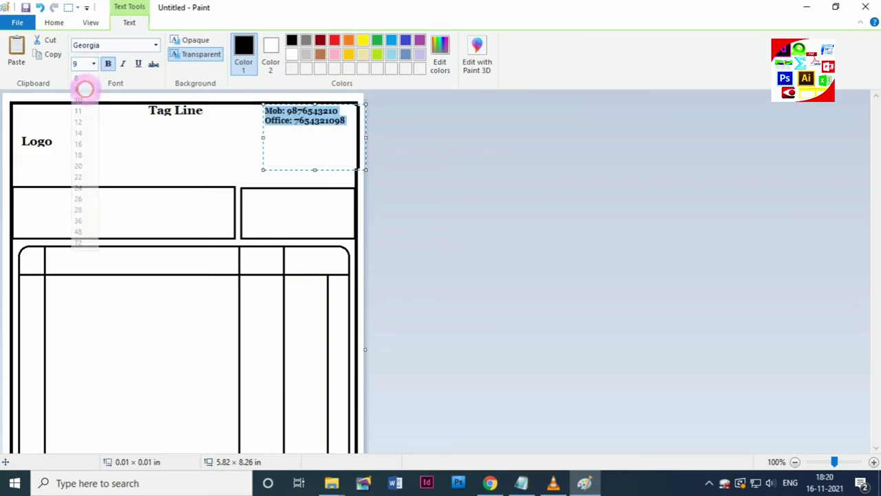
{"action": "left_click", "coordinate": [229, 139]}
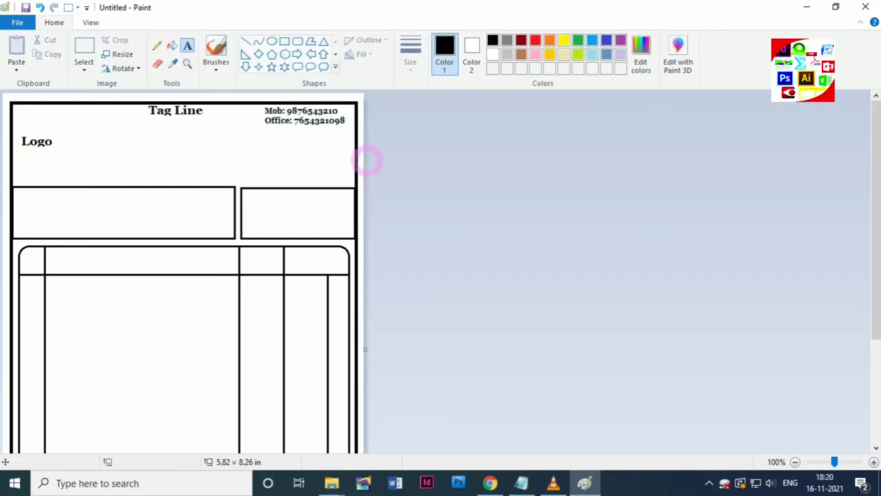
Step: Cut Company Name from the Notepad file and paste it in Paint as a label in the middle of the header
{"action": "key", "text": "alt+Tab"}
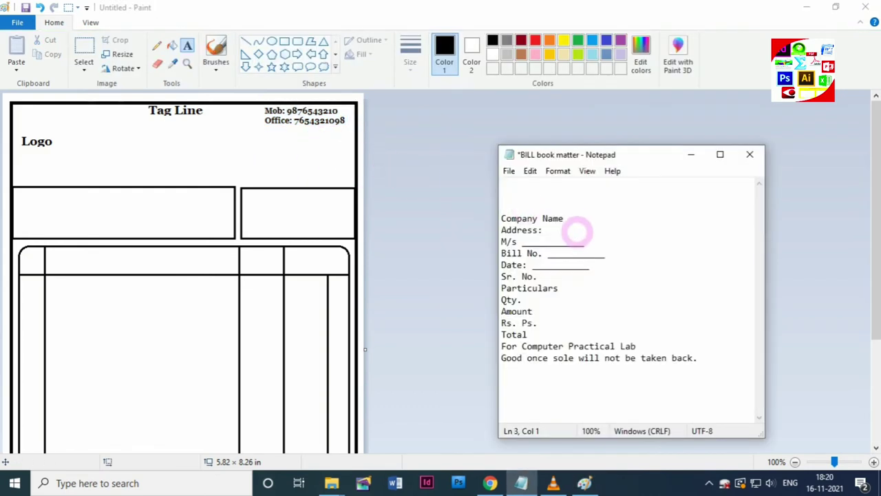
{"action": "left_click_drag", "start_coordinate": [564, 218], "coordinate": [502, 216]}
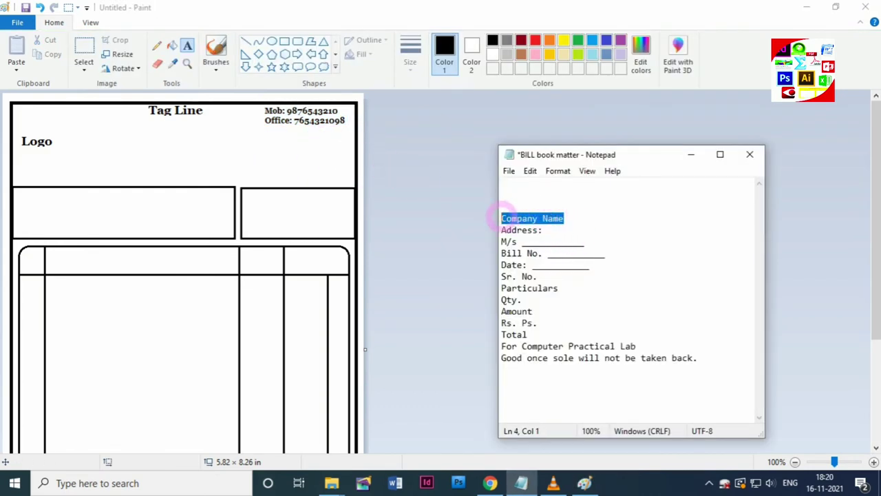
{"action": "key", "text": "ctrl+x"}
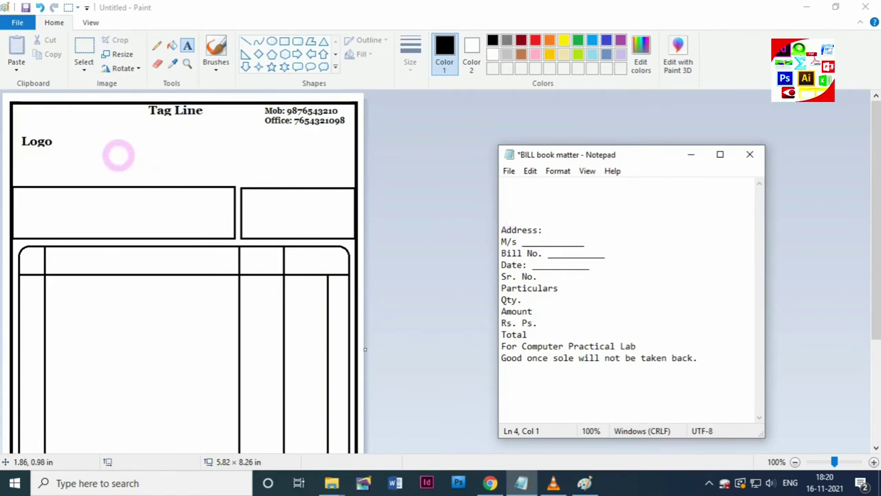
{"action": "left_click", "coordinate": [102, 141]}
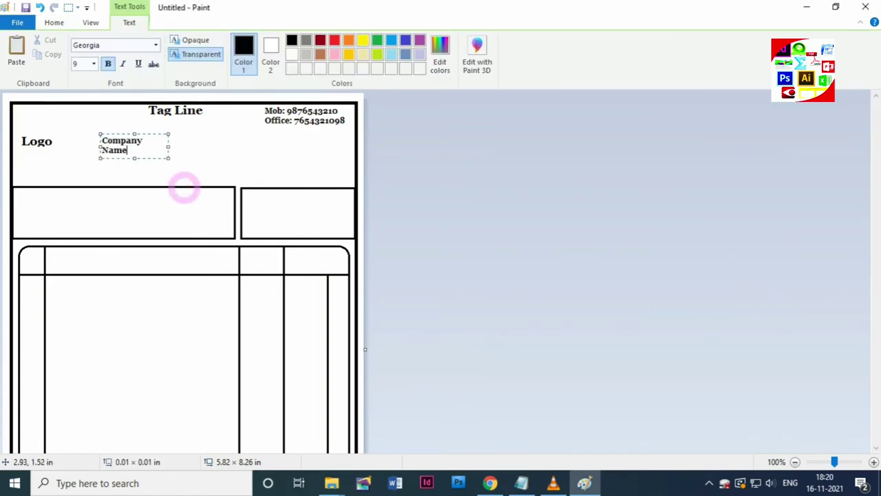
Step: Enlarge the Company Name text to size 20, widen its text box to about 2.51 × 0.59 in, and commit it
{"action": "key", "text": "ctrl+a"}
{"action": "key", "text": "ctrl+shift+period"}
{"action": "key", "text": "ctrl+shift+period"}
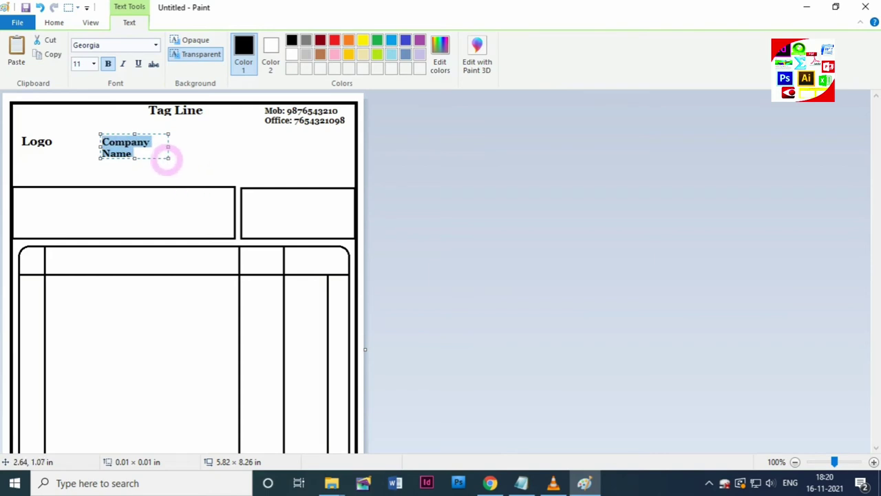
{"action": "left_click_drag", "start_coordinate": [168, 158], "coordinate": [253, 167]}
{"action": "key", "text": "ctrl+shift+period"}
{"action": "key", "text": "ctrl+shift+period"}
{"action": "key", "text": "ctrl+shift+period"}
{"action": "key", "text": "ctrl+shift+period"}
{"action": "key", "text": "ctrl+shift+period"}
{"action": "key", "text": "ctrl+shift+period"}
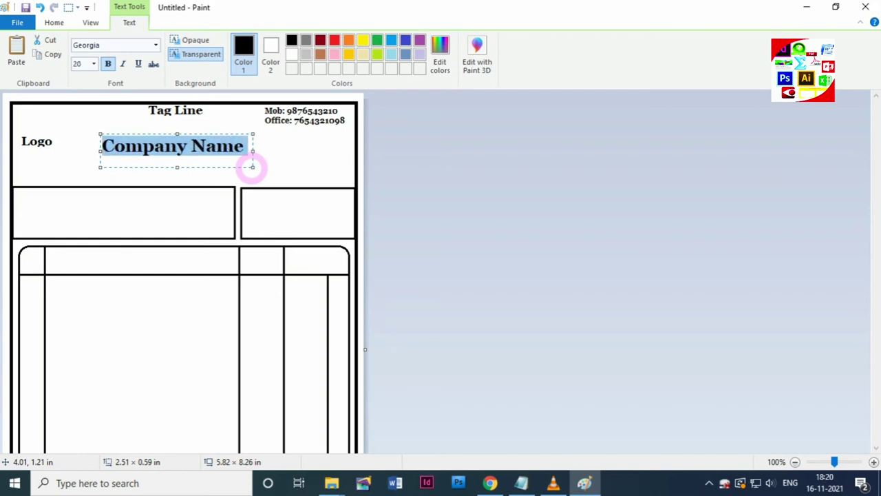
{"action": "key", "text": "ctrl+shift+comma"}
{"action": "left_click", "coordinate": [310, 165]}
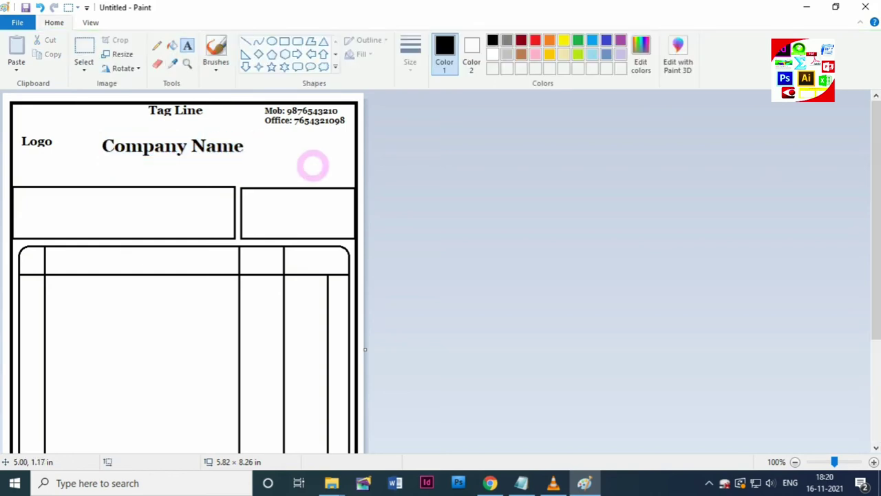
Step: Cut Address: from the Notepad file and paste it in Paint as a label below Logo and Company Name
{"action": "key", "text": "alt+Tab"}
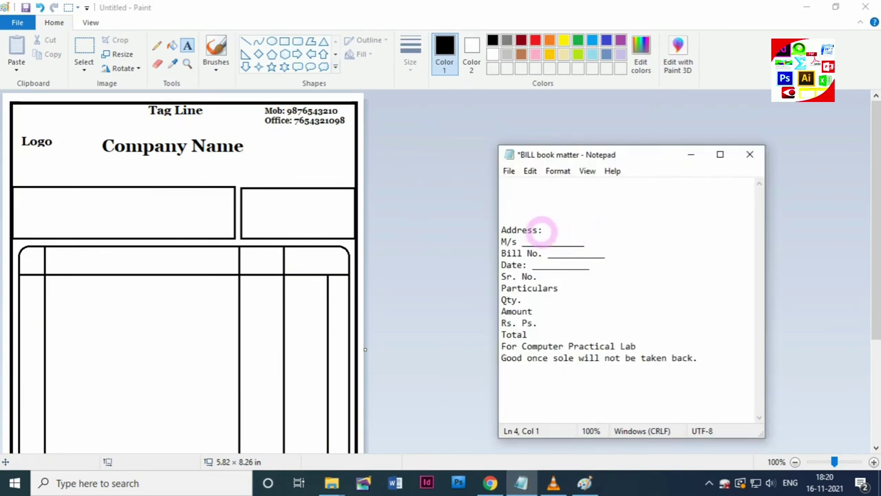
{"action": "left_click_drag", "start_coordinate": [542, 230], "coordinate": [498, 229]}
{"action": "key", "text": "ctrl+x"}
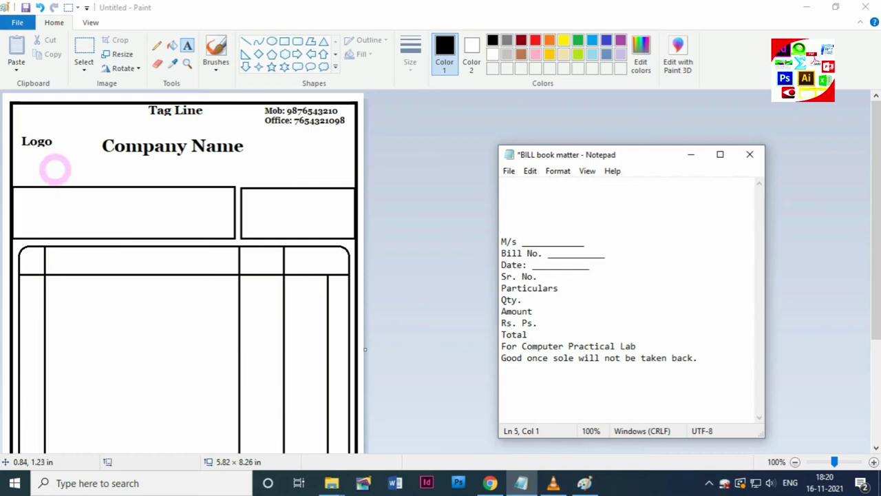
{"action": "left_click", "coordinate": [62, 162]}
{"action": "key", "text": "ctrl+v"}
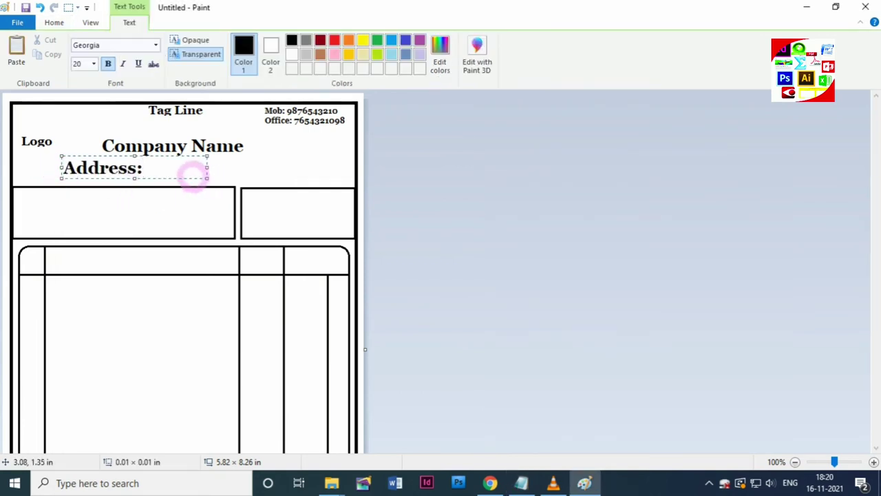
Step: Set the Address: label to font size 11, shift it slightly down, and commit it
{"action": "key", "text": "ctrl+a"}
{"action": "left_click", "coordinate": [79, 63]}
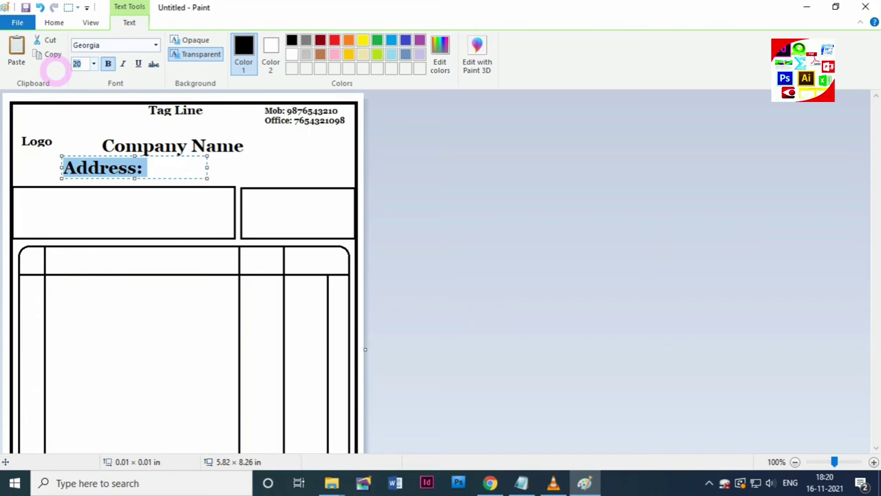
{"action": "type", "text": "11"}
{"action": "key", "text": "Return"}
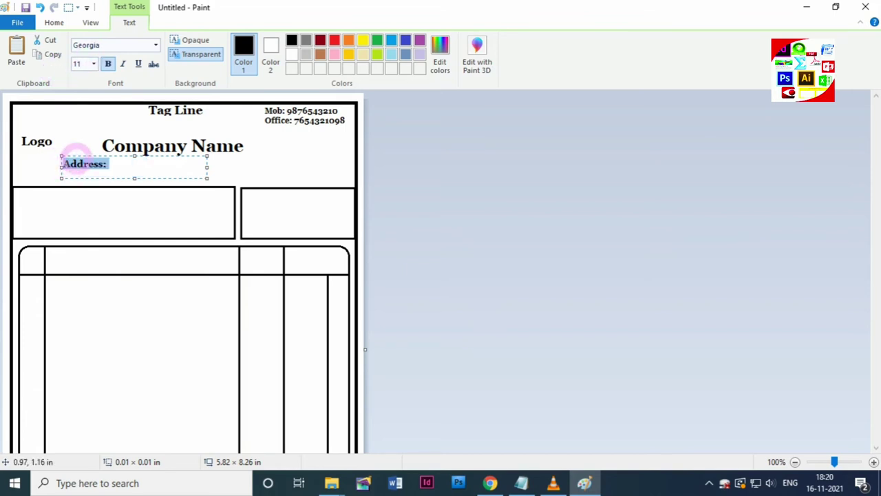
{"action": "left_click_drag", "start_coordinate": [77, 151], "coordinate": [79, 157]}
{"action": "left_click", "coordinate": [140, 209]}
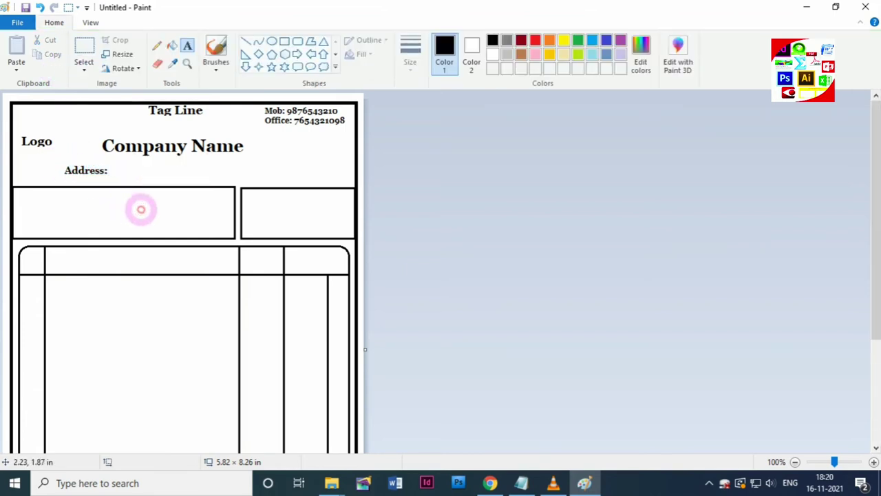
Step: Cut the M/s line with its blank from Notepad and paste it in Paint inside the wide box below the header
{"action": "key", "text": "alt+Tab"}
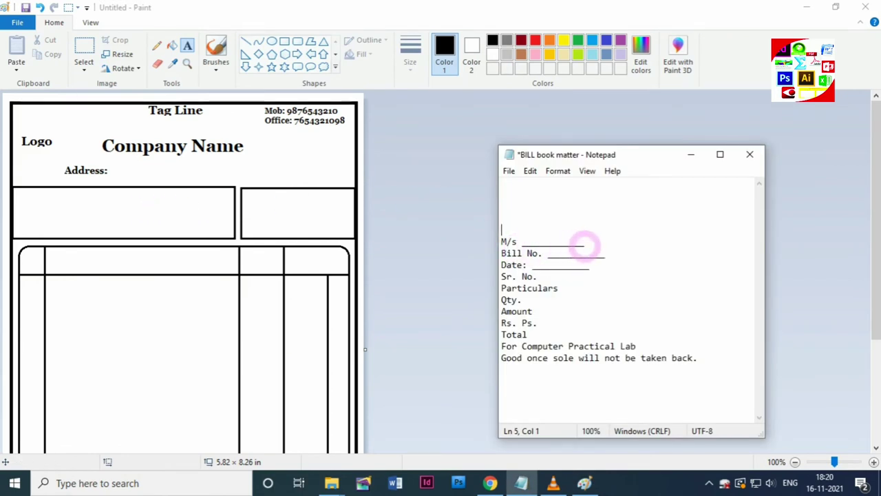
{"action": "left_click_drag", "start_coordinate": [582, 241], "coordinate": [495, 242]}
{"action": "left_click", "coordinate": [505, 241]}
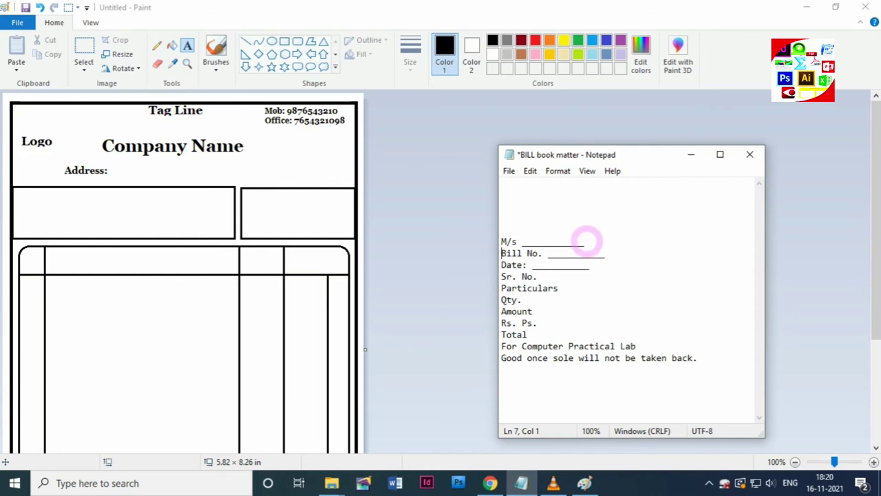
{"action": "left_click_drag", "start_coordinate": [584, 240], "coordinate": [507, 238]}
{"action": "key", "text": "Delete"}
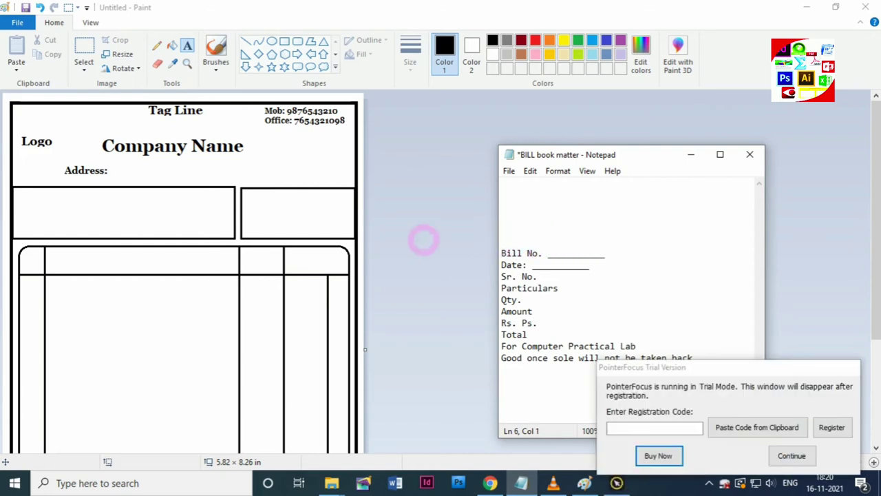
{"action": "left_click", "coordinate": [19, 196]}
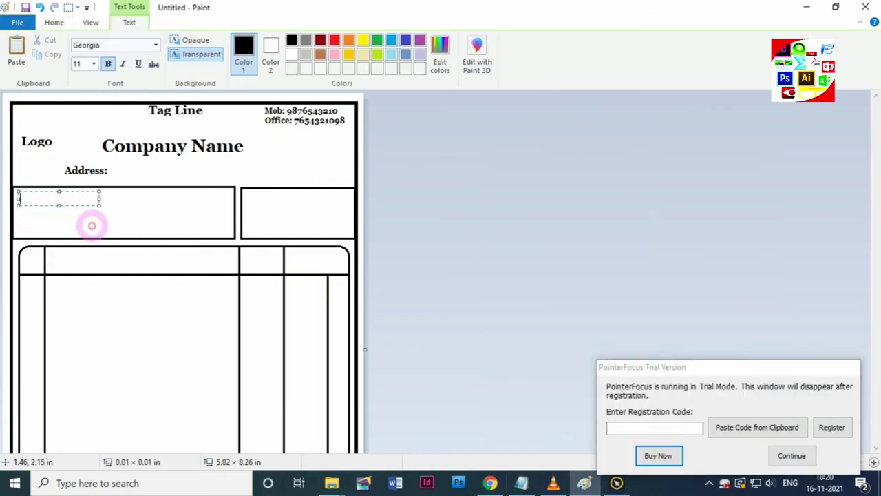
{"action": "key", "text": "ctrl+v"}
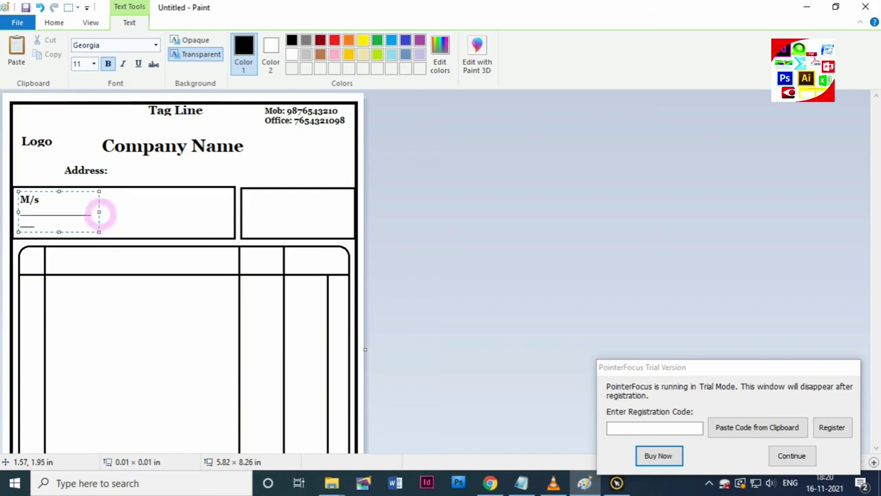
Step: Widen the M/s text box to about 3.43 × 0.71 in, extend its blank across the box, and add two more underscore lines
{"action": "left_click_drag", "start_coordinate": [99, 212], "coordinate": [225, 212]}
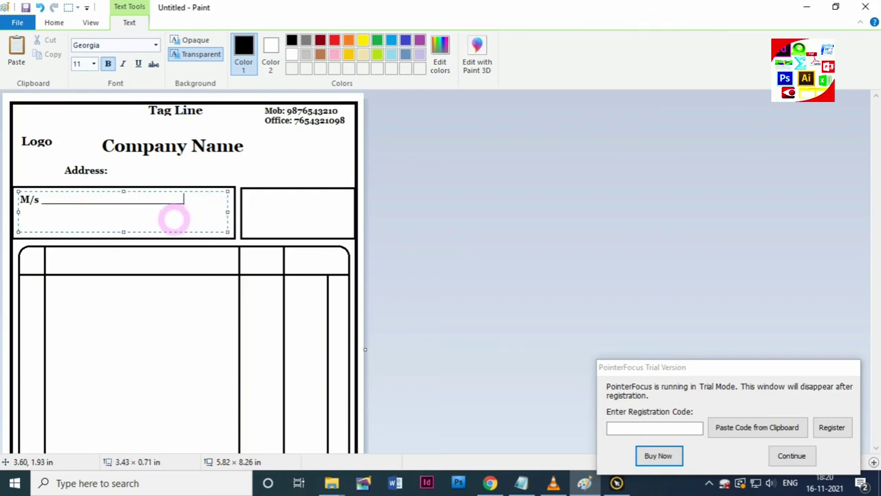
{"action": "type", "text": "___"}
{"action": "key", "text": "BackSpace"}
{"action": "key", "text": "BackSpace"}
{"action": "key", "text": "Return"}
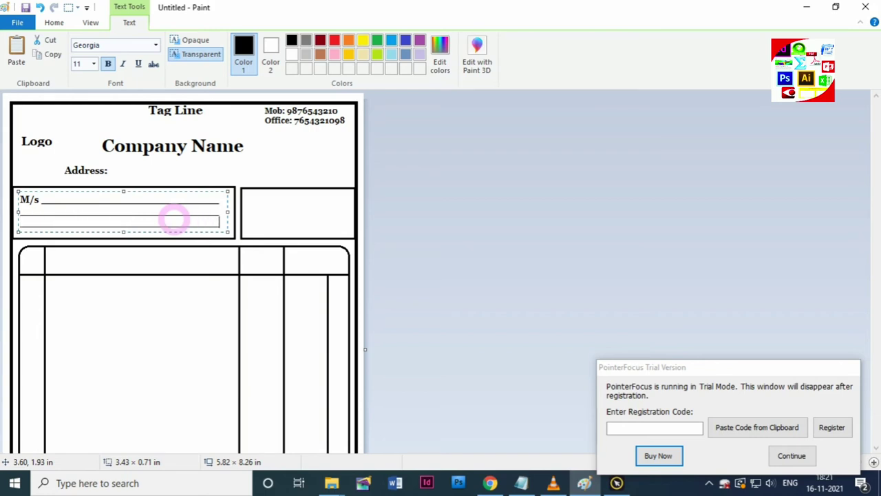
{"action": "left_click", "coordinate": [276, 204]}
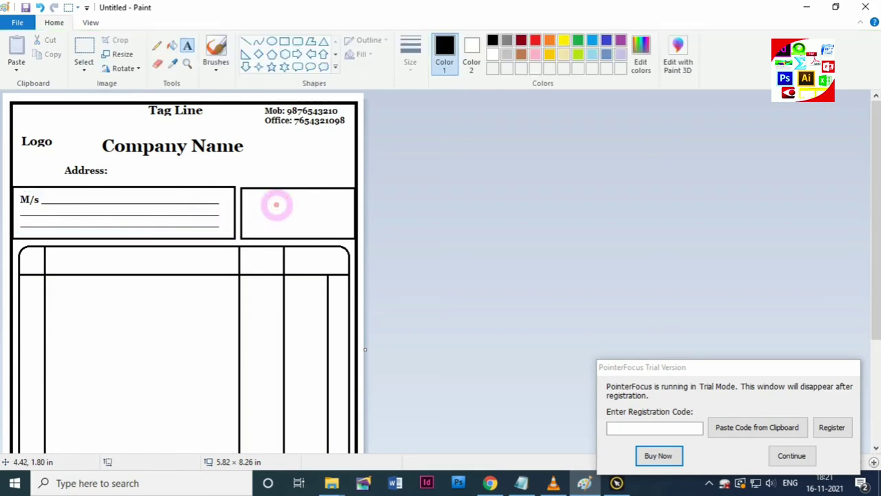
Step: Switch to the BILL book matter file in Notepad and cut the Bill No. and Date lines
{"action": "key", "text": "alt+Tab"}
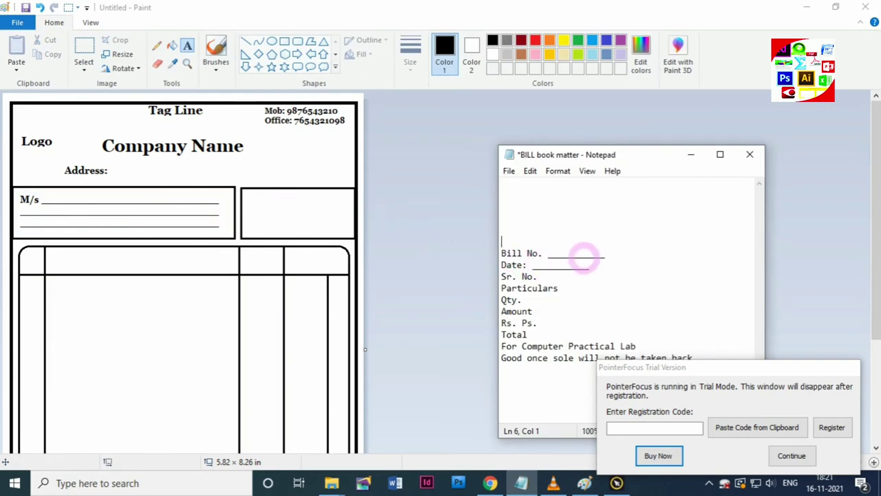
{"action": "left_click_drag", "start_coordinate": [589, 268], "coordinate": [494, 249]}
{"action": "key", "text": "ctrl+x"}
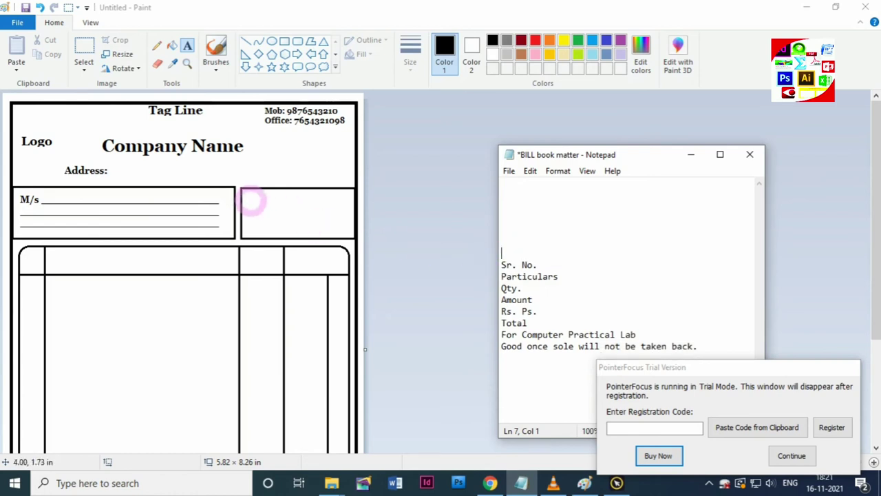
Step: Paste the Bill No. and Date lines in Paint inside the narrow box beside M/s, widening the text box to about 1.80 × 0.76 in
{"action": "left_click", "coordinate": [244, 195]}
{"action": "key", "text": "ctrl+v"}
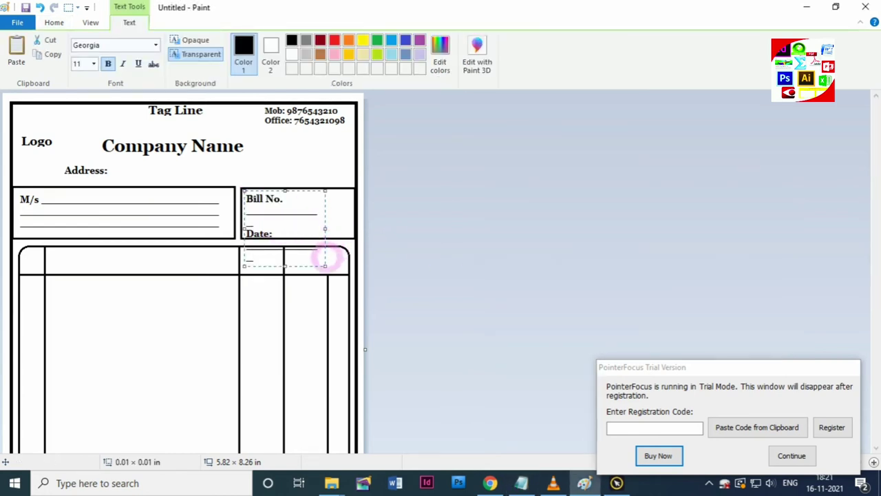
{"action": "key", "text": "ctrl+z"}
{"action": "key", "text": "ctrl+v"}
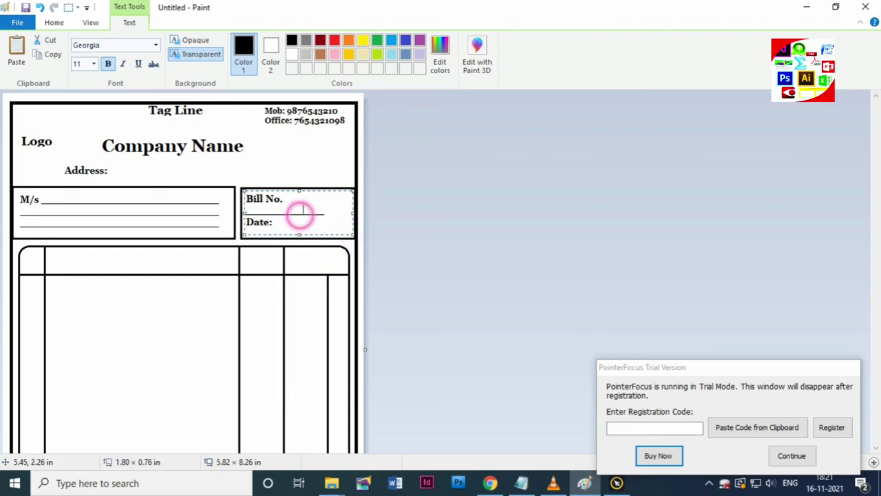
Step: Shorten the Bill No. and Date blanks to fit beside their labels and separate the two lines with an empty line
{"action": "key", "text": "BackSpace"}
{"action": "key", "text": "BackSpace"}
{"action": "key", "text": "BackSpace"}
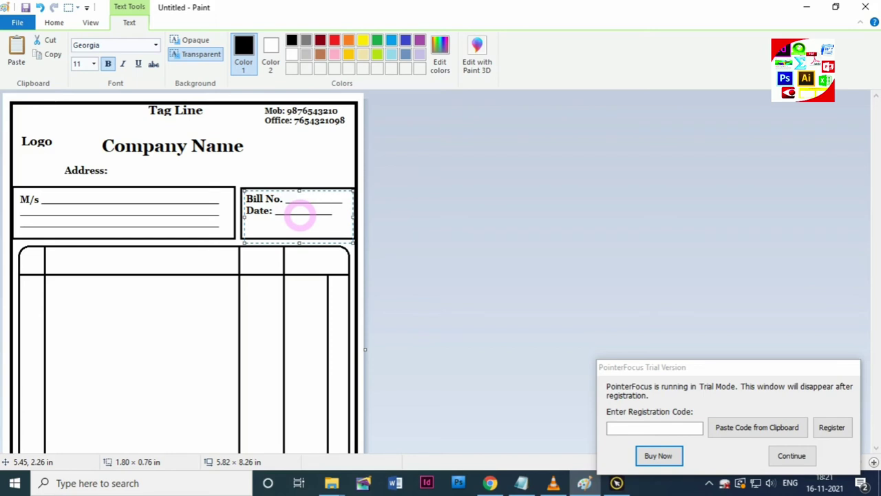
{"action": "key", "text": "ctrl+a"}
{"action": "left_click", "coordinate": [299, 217]}
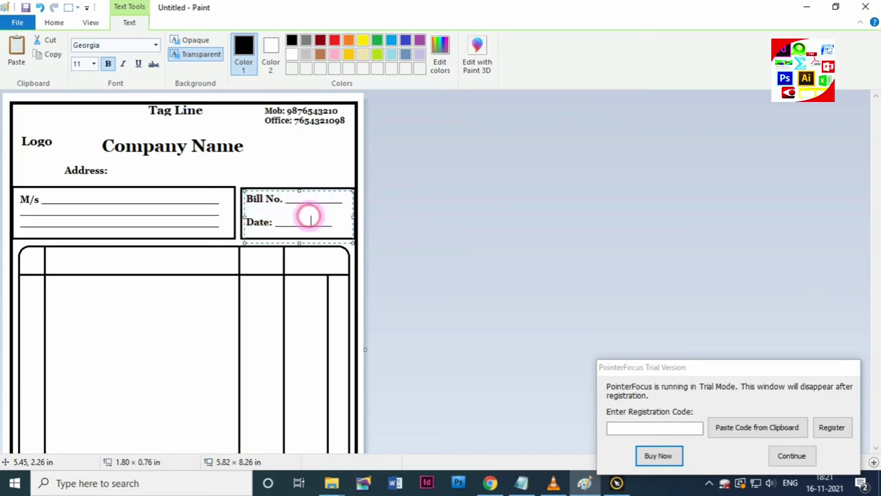
{"action": "left_click", "coordinate": [298, 262]}
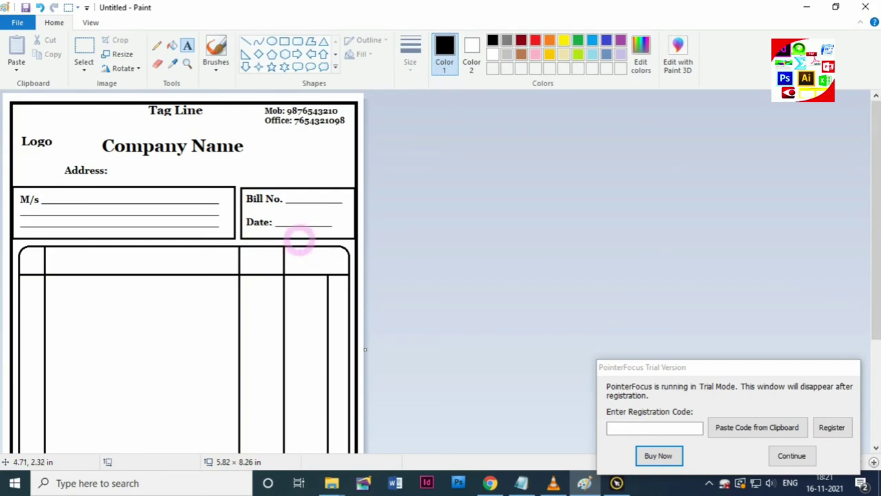
Step: Cut Sr. No. from the BILL book matter file in Notepad and paste it in Paint in the table's first header cell
{"action": "key", "text": "alt+Tab"}
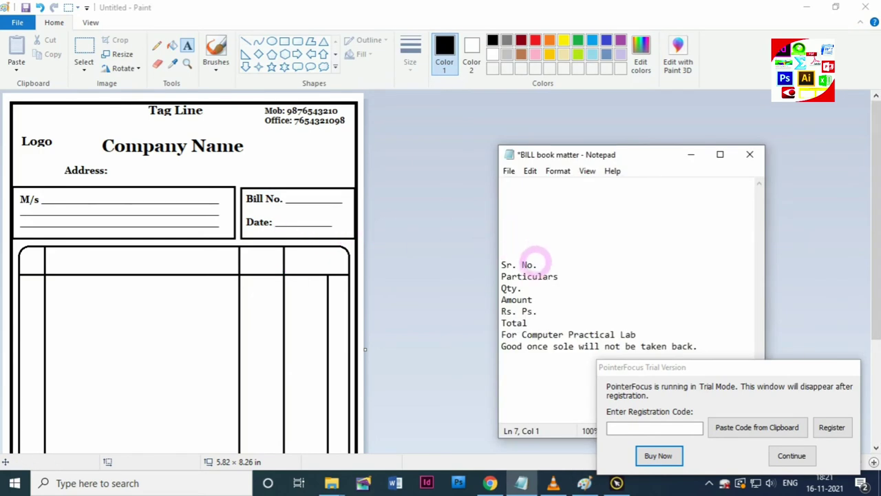
{"action": "left_click_drag", "start_coordinate": [538, 264], "coordinate": [492, 265]}
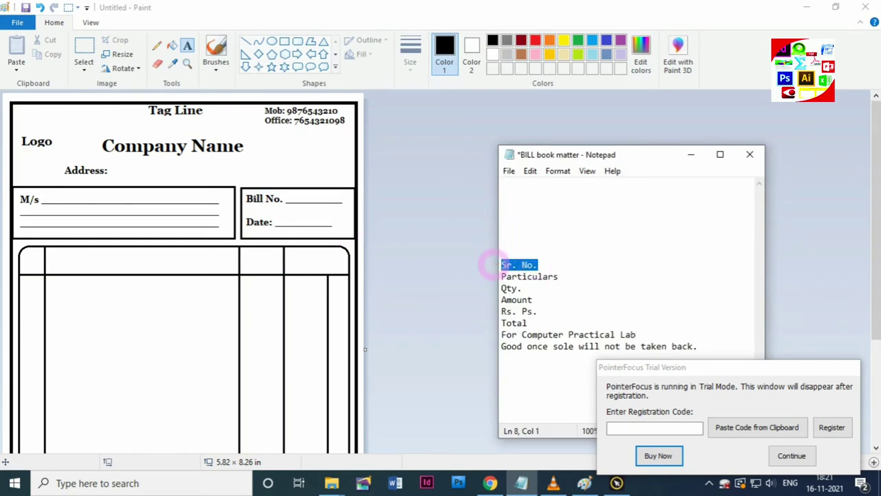
{"action": "key", "text": "ctrl+x"}
{"action": "left_click", "coordinate": [24, 260]}
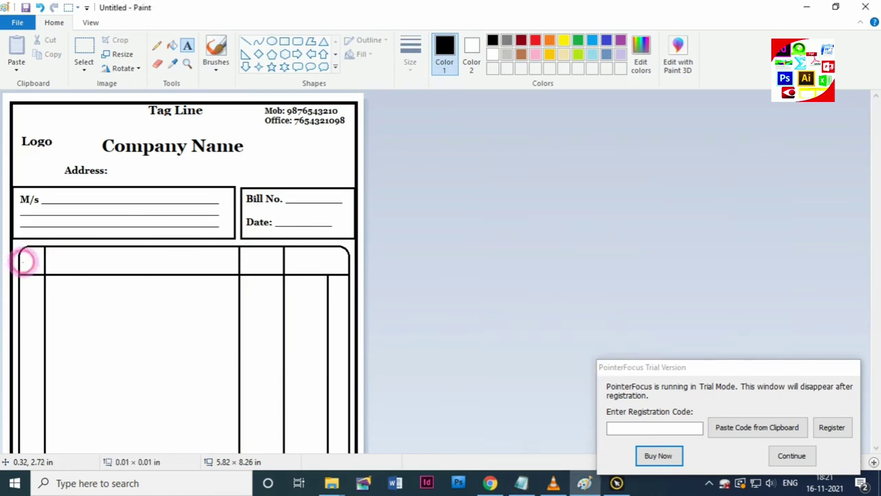
{"action": "left_click", "coordinate": [24, 260]}
{"action": "key", "text": "ctrl+v"}
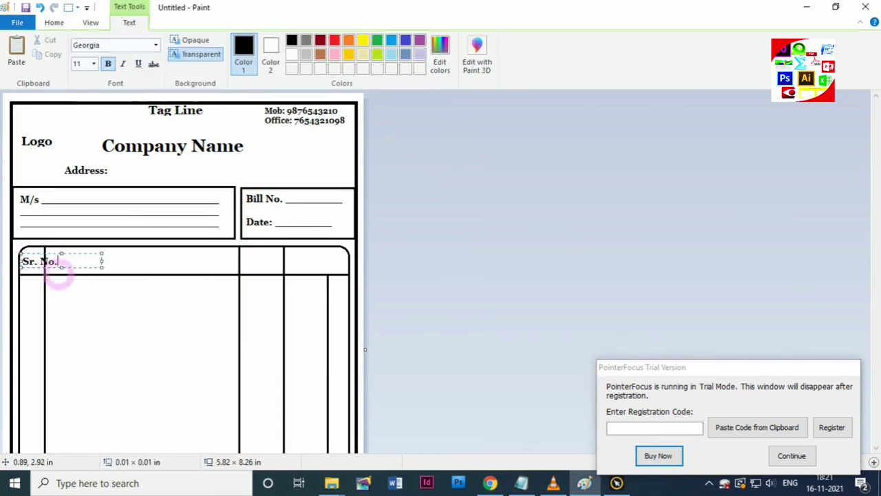
Step: Shift the Sr. No. text slightly up within its header cell and break it into two lines
{"action": "left_click_drag", "start_coordinate": [33, 251], "coordinate": [35, 246]}
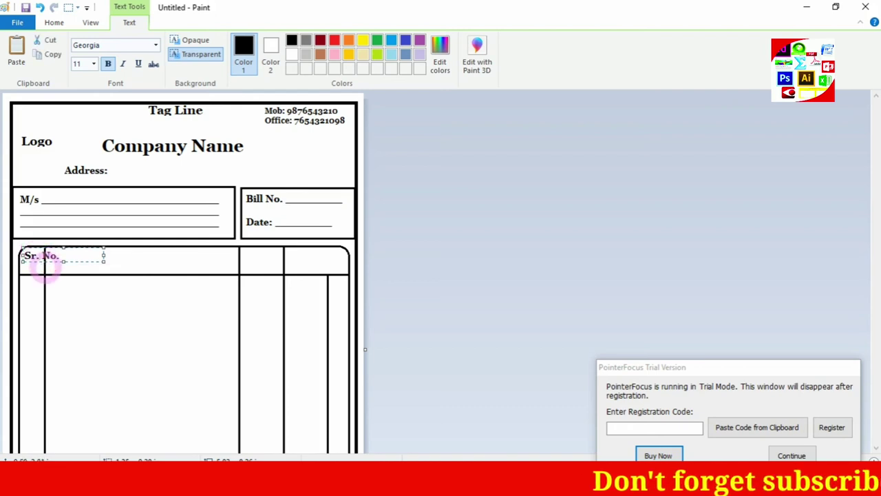
{"action": "key", "text": "Return"}
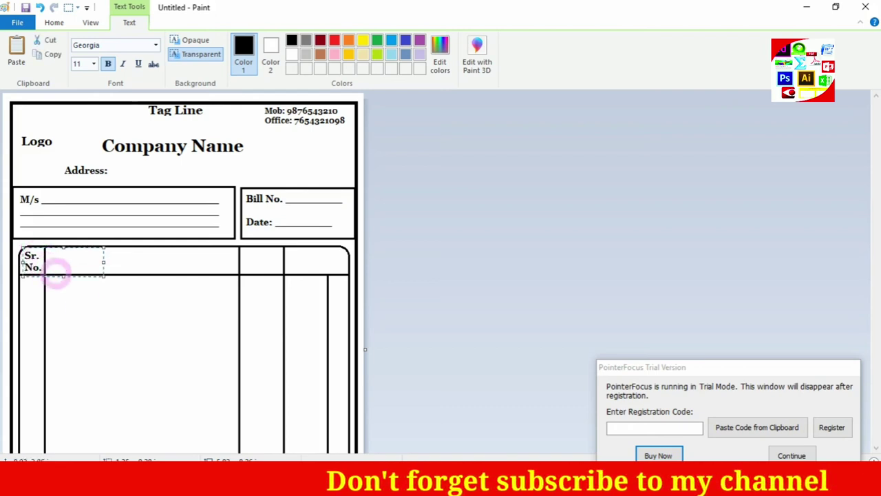
{"action": "left_click", "coordinate": [85, 306]}
Step: Cut Particulars from the Notepad file and paste it in Paint in the table's wide second header cell
{"action": "key", "text": "alt+Tab"}
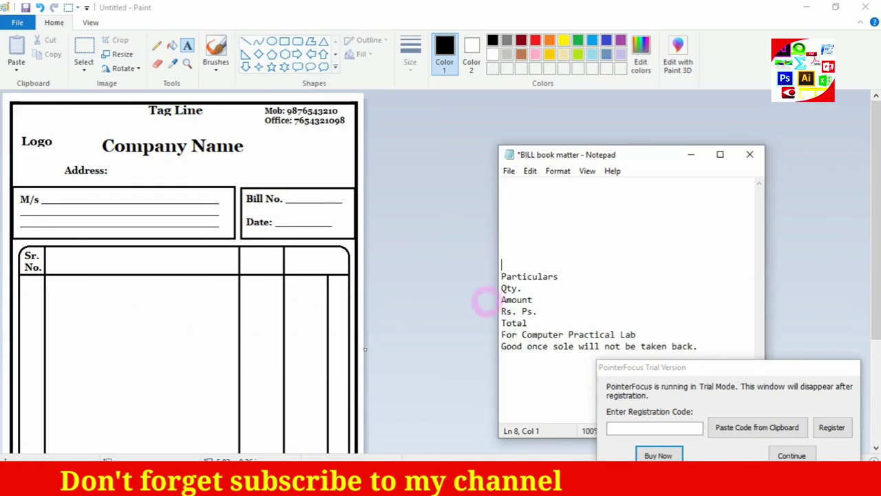
{"action": "left_click_drag", "start_coordinate": [558, 276], "coordinate": [503, 276]}
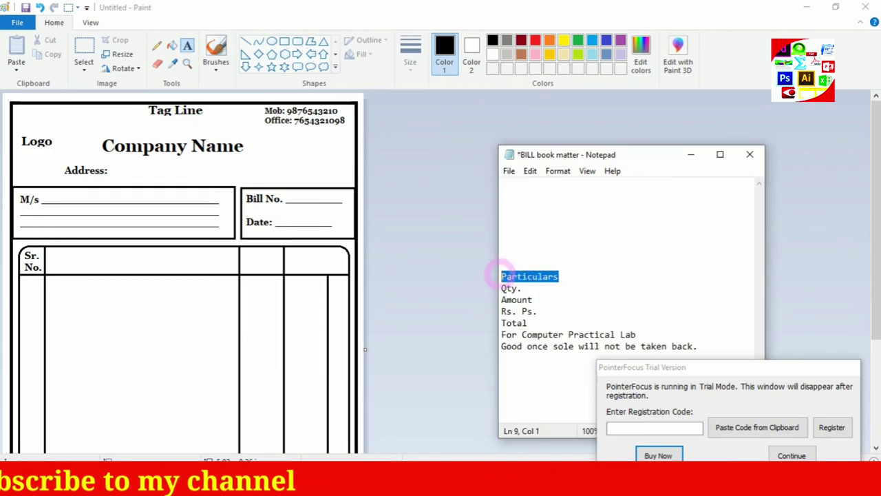
{"action": "key", "text": "ctrl+a"}
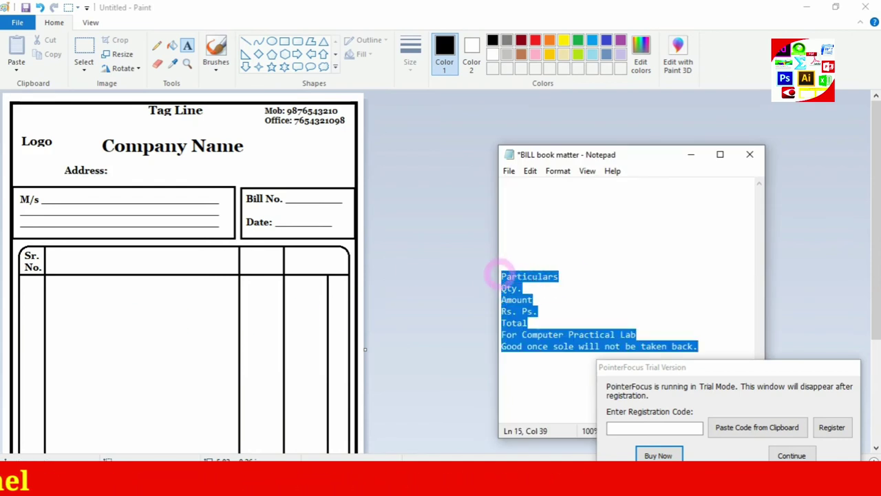
{"action": "left_click", "coordinate": [569, 276]}
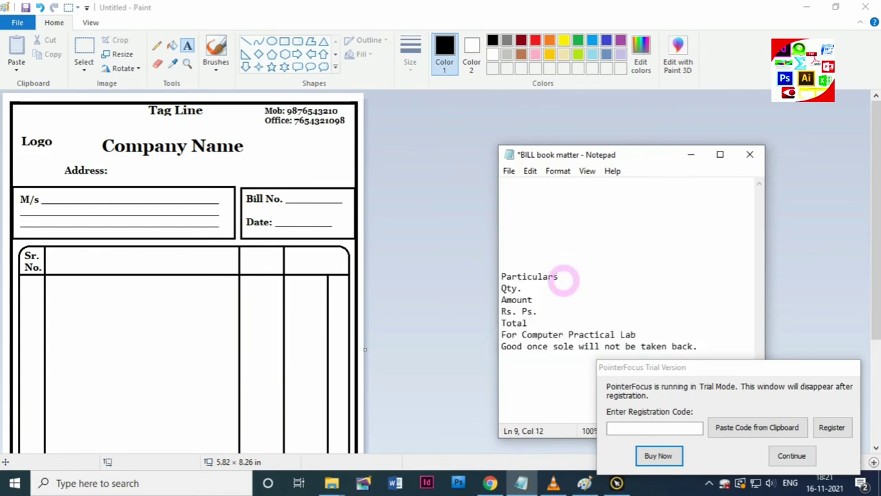
{"action": "key", "text": "shift+Home"}
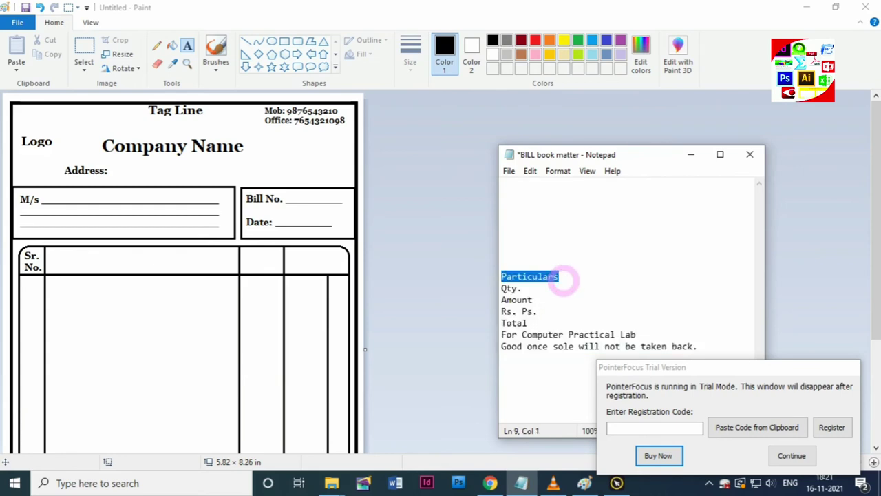
{"action": "key", "text": "ctrl+x"}
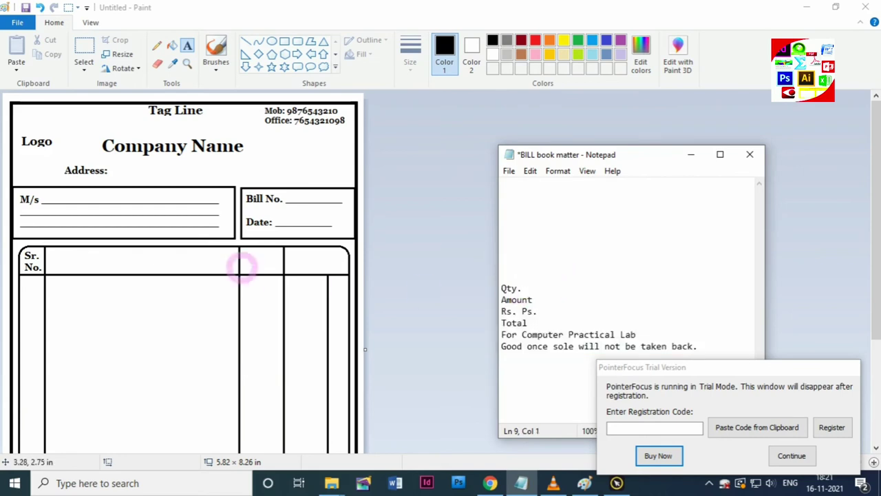
{"action": "left_click", "coordinate": [73, 254]}
{"action": "key", "text": "ctrl+v"}
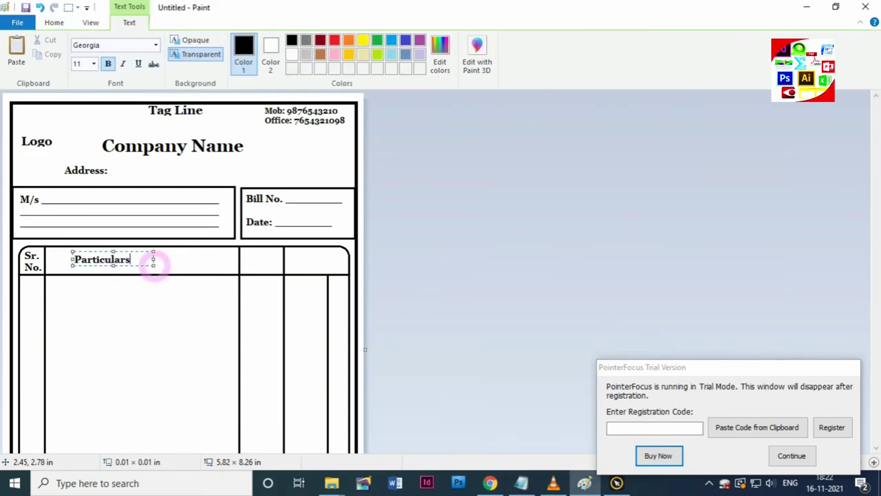
Step: Widen the Particulars text box to about 1.92 × 0.35 in, set its font size to 18, and shift it toward the cell's centre
{"action": "left_click_drag", "start_coordinate": [155, 263], "coordinate": [189, 269]}
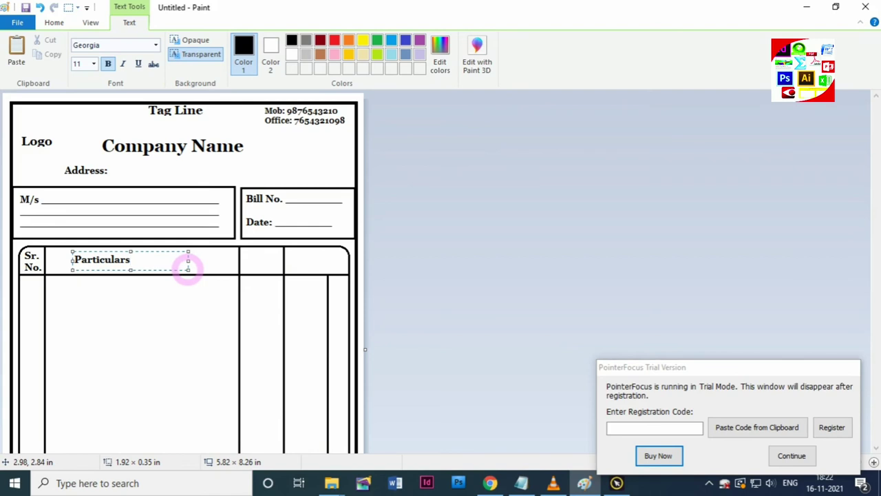
{"action": "key", "text": "ctrl+a"}
{"action": "key", "text": "ctrl+shift+period"}
{"action": "key", "text": "ctrl+shift+period"}
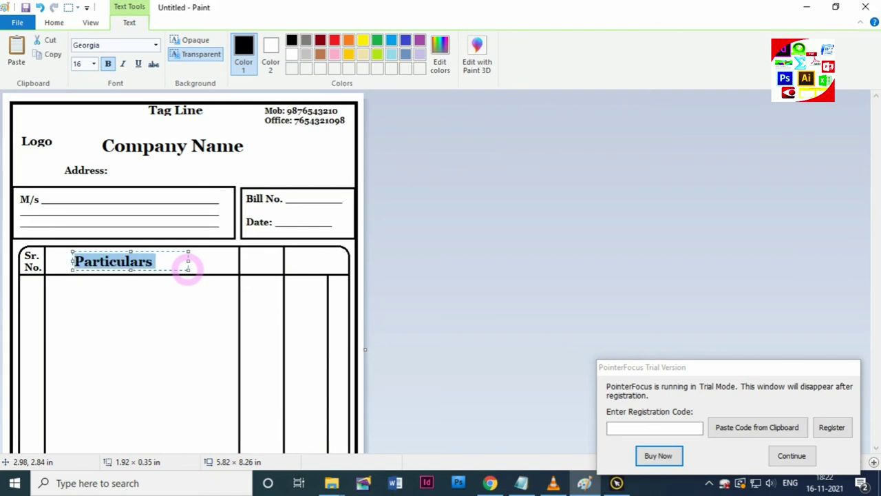
{"action": "key", "text": "ctrl+shift+period"}
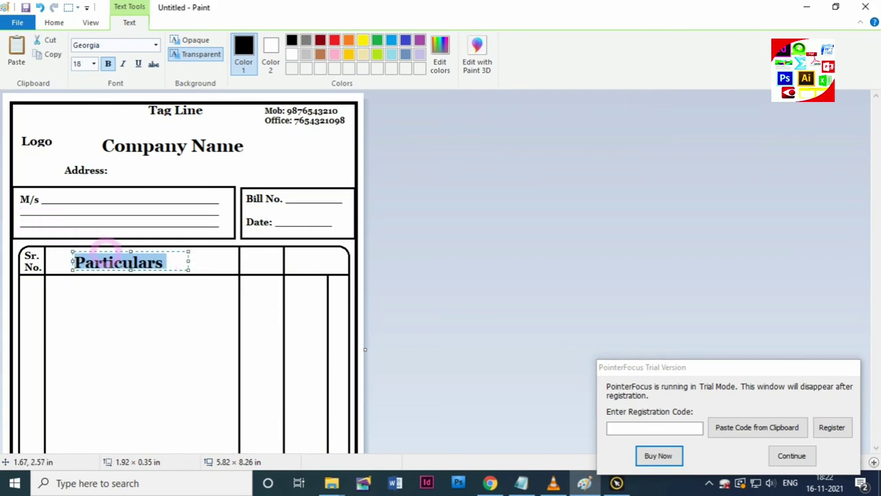
{"action": "left_click_drag", "start_coordinate": [103, 242], "coordinate": [120, 242]}
{"action": "left_click", "coordinate": [118, 295]}
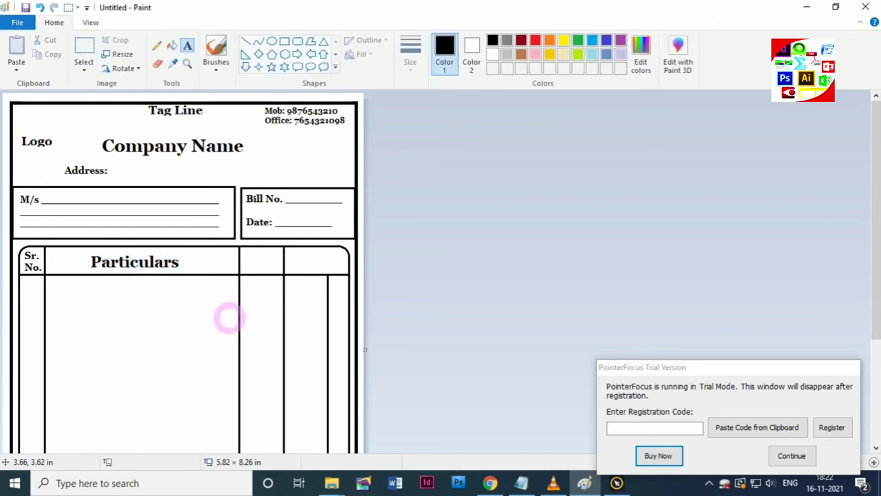
Step: Move Qty. from the Notepad file into the third header cell in Paint at font size 12, positioned slightly lower
{"action": "key", "text": "alt+Tab"}
{"action": "left_click_drag", "start_coordinate": [525, 288], "coordinate": [501, 287]}
{"action": "key", "text": "ctrl+x"}
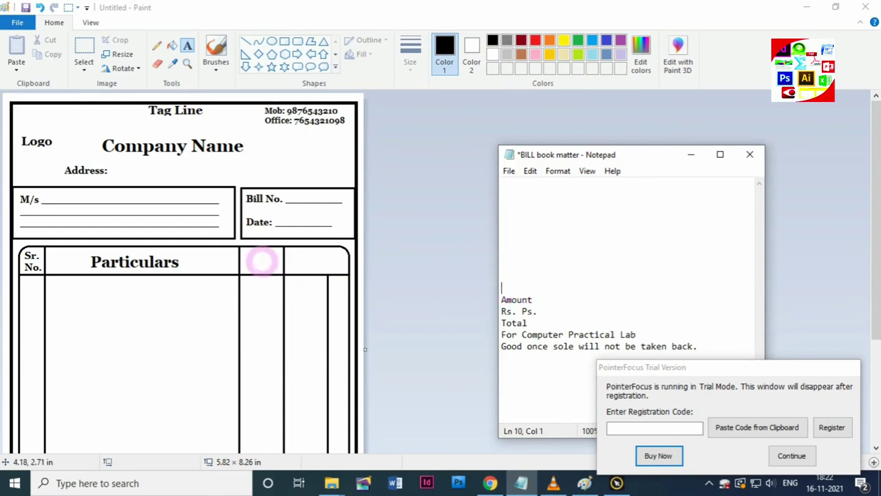
{"action": "left_click", "coordinate": [249, 262]}
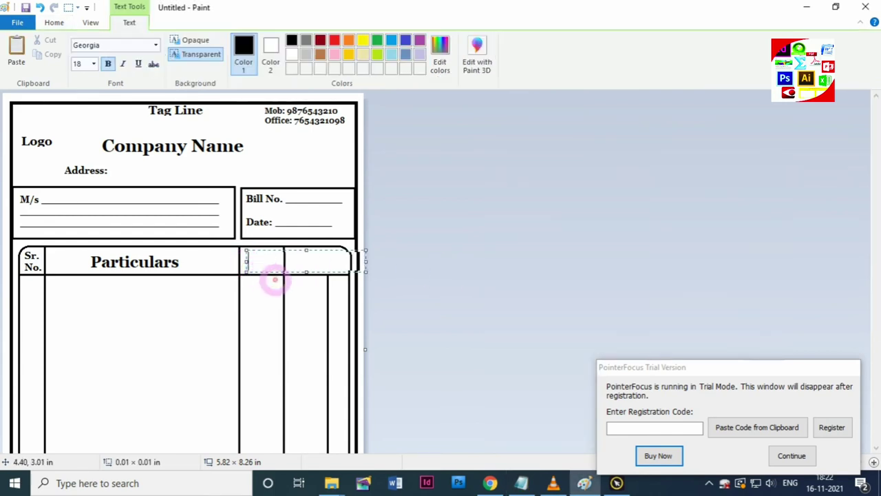
{"action": "key", "text": "ctrl+v"}
{"action": "key", "text": "ctrl+a"}
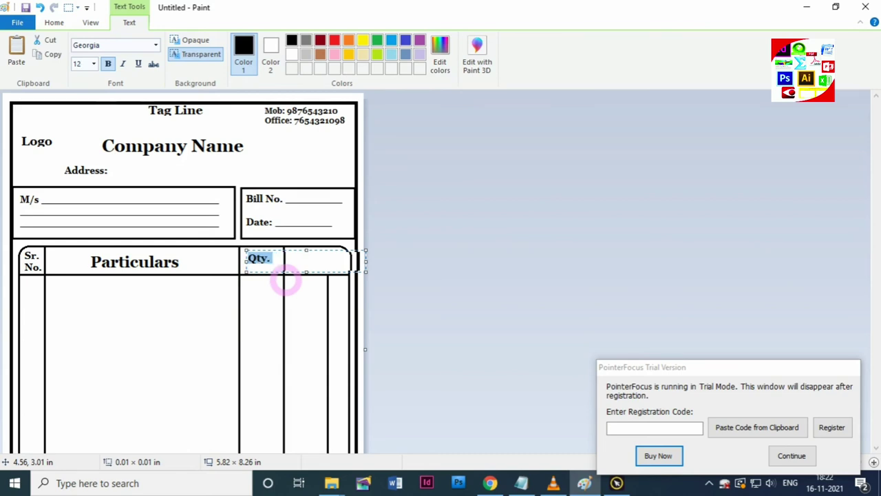
{"action": "left_click_drag", "start_coordinate": [264, 249], "coordinate": [266, 254]}
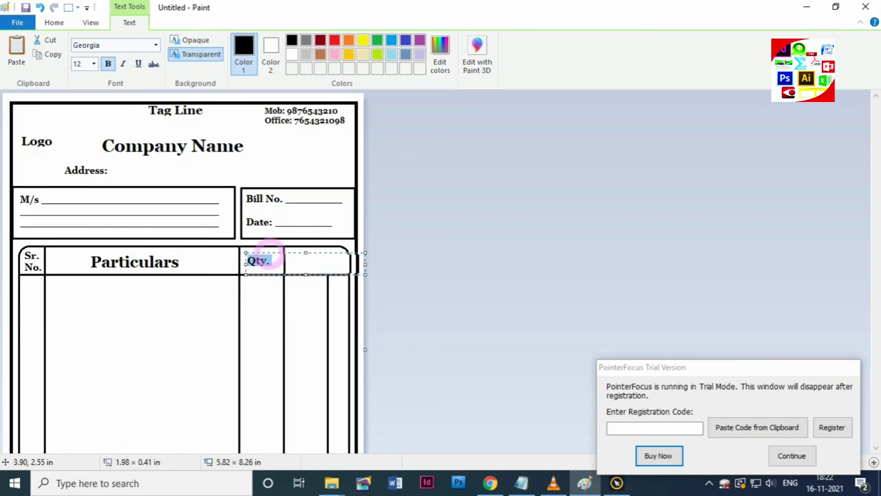
{"action": "left_click", "coordinate": [296, 298]}
Step: Cut Amount from the Notepad file and paste it in Paint in the table's last header cell
{"action": "key", "text": "alt+Tab"}
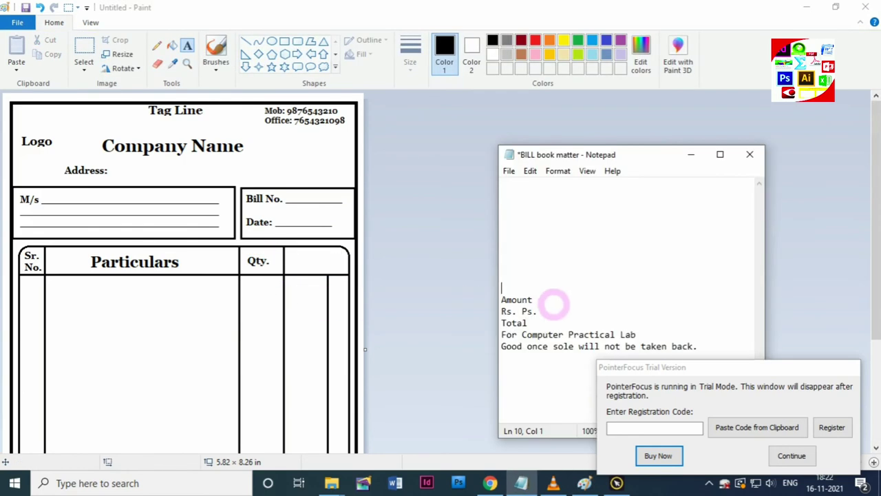
{"action": "left_click_drag", "start_coordinate": [534, 300], "coordinate": [482, 302]}
{"action": "key", "text": "ctrl+x"}
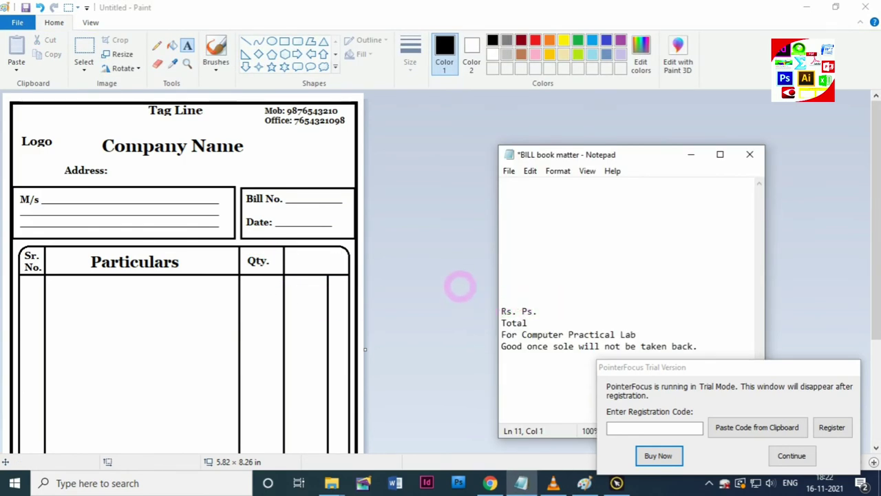
{"action": "left_click", "coordinate": [294, 260]}
{"action": "left_click", "coordinate": [293, 260]}
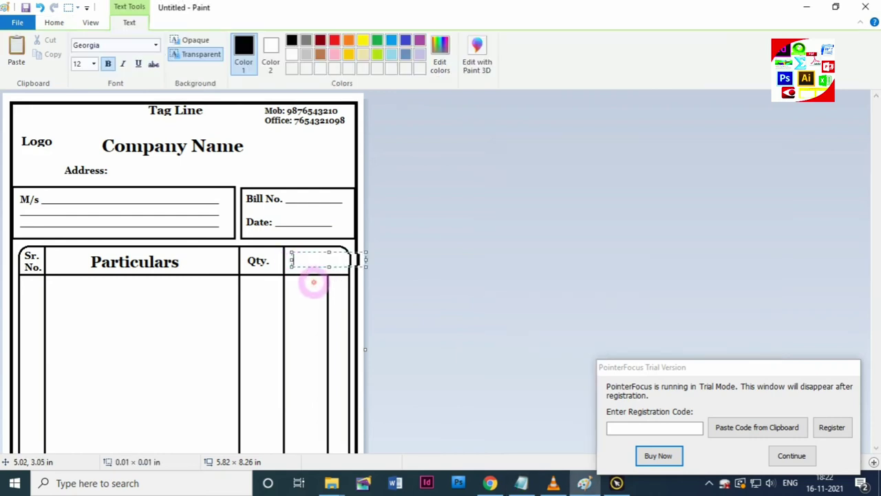
{"action": "key", "text": "ctrl+v"}
{"action": "left_click", "coordinate": [329, 303]}
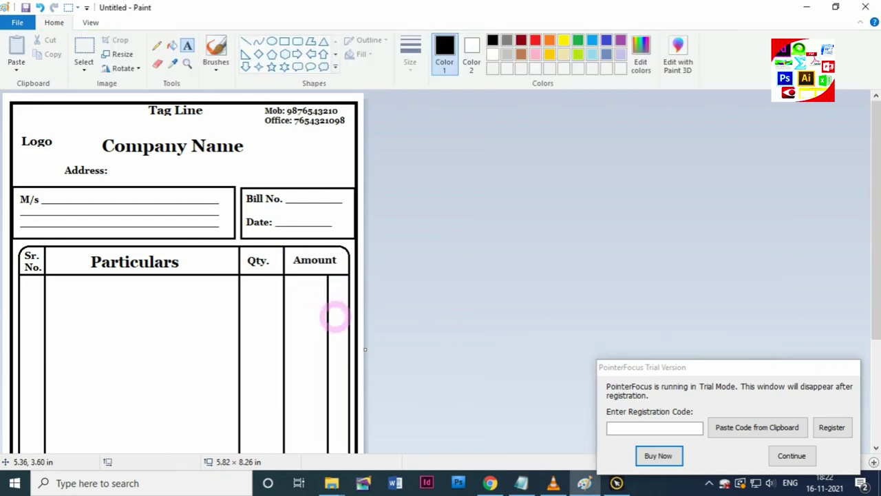
Step: Cut Rs. from the Notepad file and paste it in Paint in the Amount column, just above the table's lower divider line
{"action": "scroll", "coordinate": [335, 317], "scroll_direction": "down", "scroll_amount": 5}
{"action": "key", "text": "alt+Tab"}
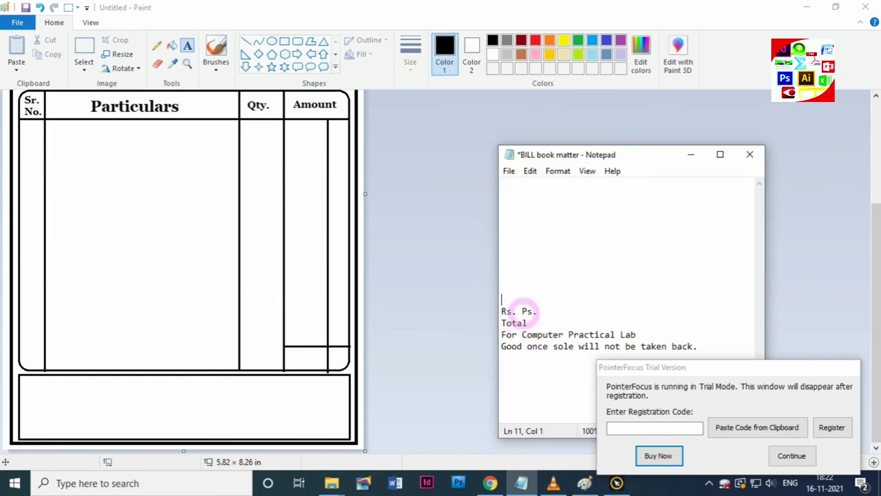
{"action": "left_click_drag", "start_coordinate": [516, 311], "coordinate": [494, 311]}
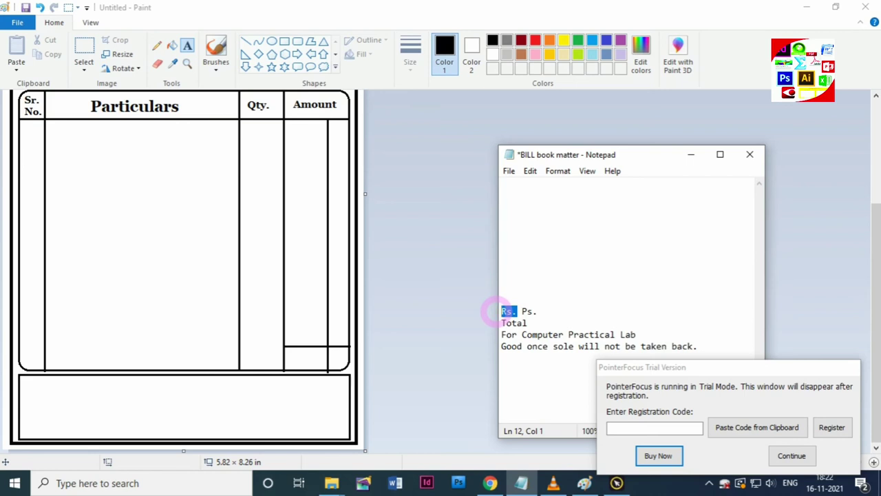
{"action": "key", "text": "ctrl+x"}
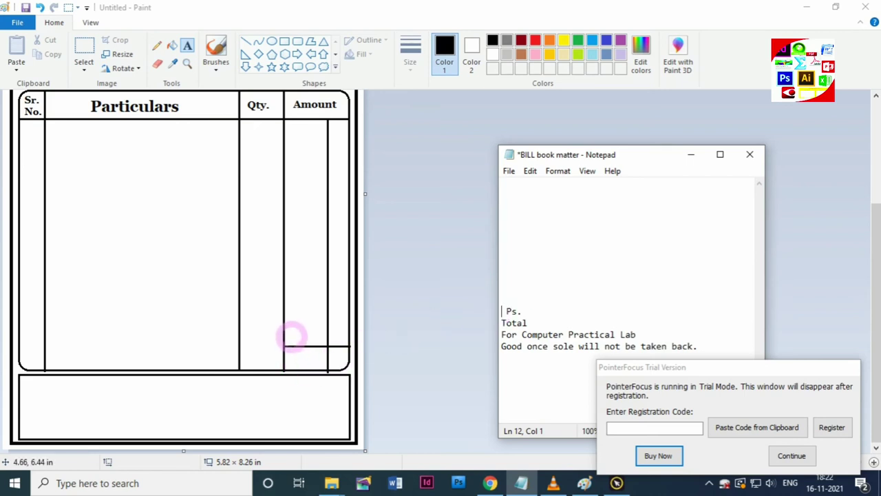
{"action": "left_click", "coordinate": [290, 330]}
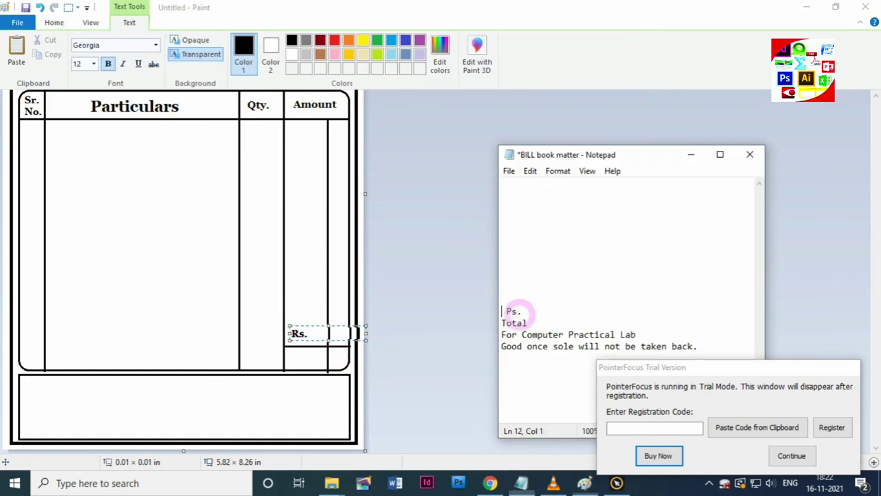
Step: Cut Ps. from the Notepad file and paste it in Paint in the narrow last column, level with Rs
{"action": "key", "text": "alt+Tab"}
{"action": "left_click_drag", "start_coordinate": [517, 308], "coordinate": [511, 310]}
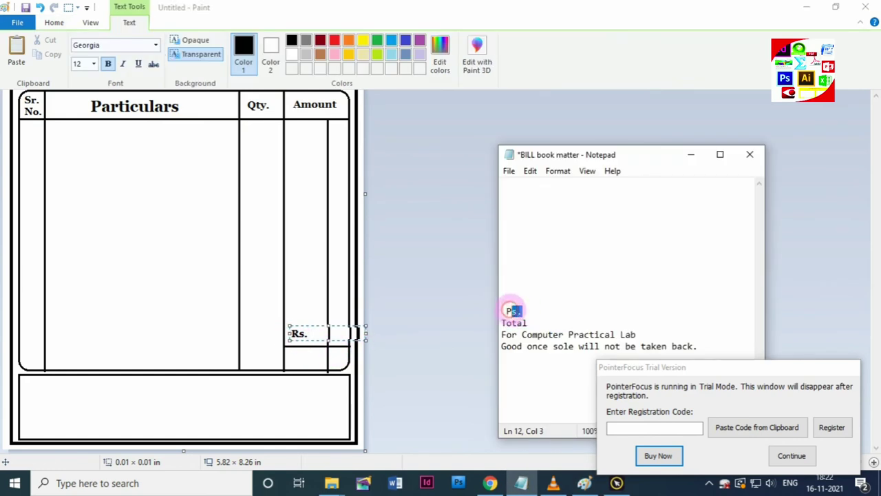
{"action": "key", "text": "ctrl+x"}
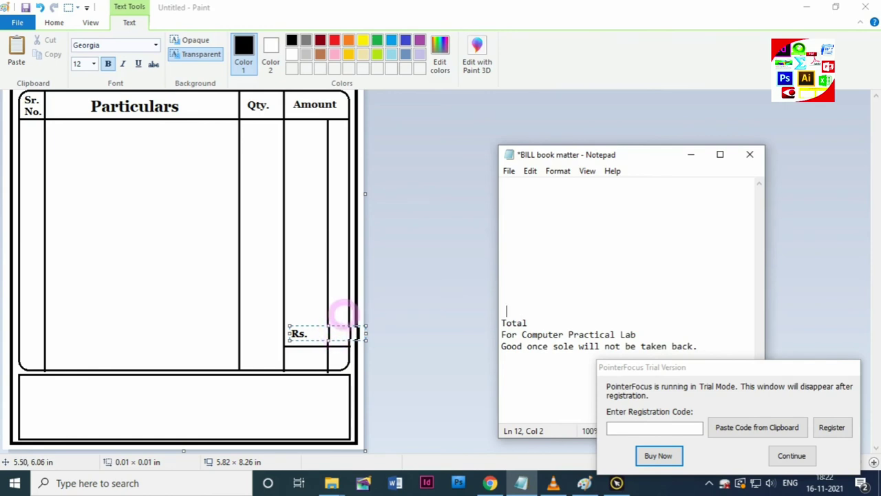
{"action": "left_click", "coordinate": [338, 318]}
{"action": "left_click", "coordinate": [332, 333]}
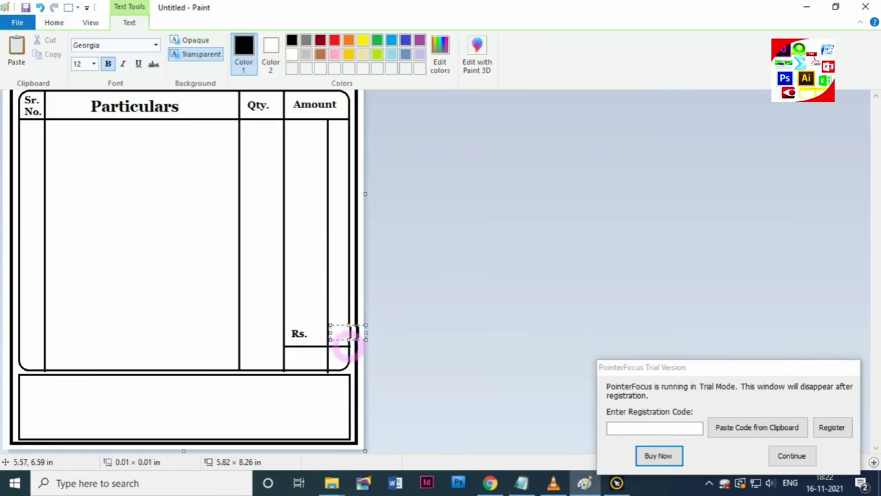
{"action": "key", "text": "ctrl+v"}
{"action": "left_click", "coordinate": [342, 303]}
Step: Cut Total from the Notepad file and paste it in Paint in the Qty. column, just above the table's lower border
{"action": "key", "text": "alt+Tab"}
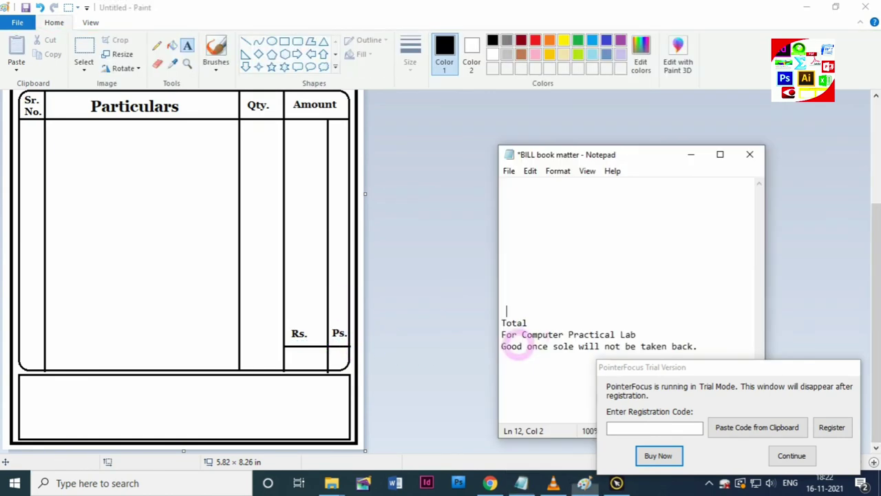
{"action": "left_click_drag", "start_coordinate": [525, 321], "coordinate": [488, 321]}
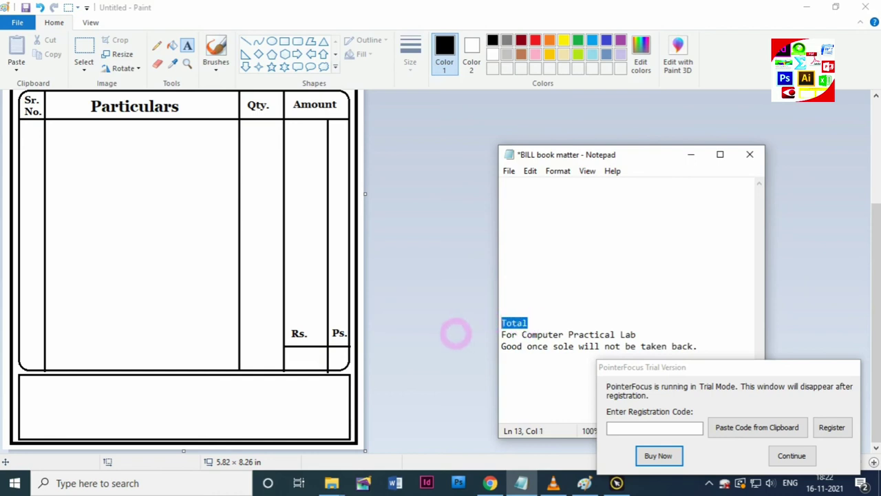
{"action": "key", "text": "ctrl+x"}
{"action": "left_click", "coordinate": [249, 353]}
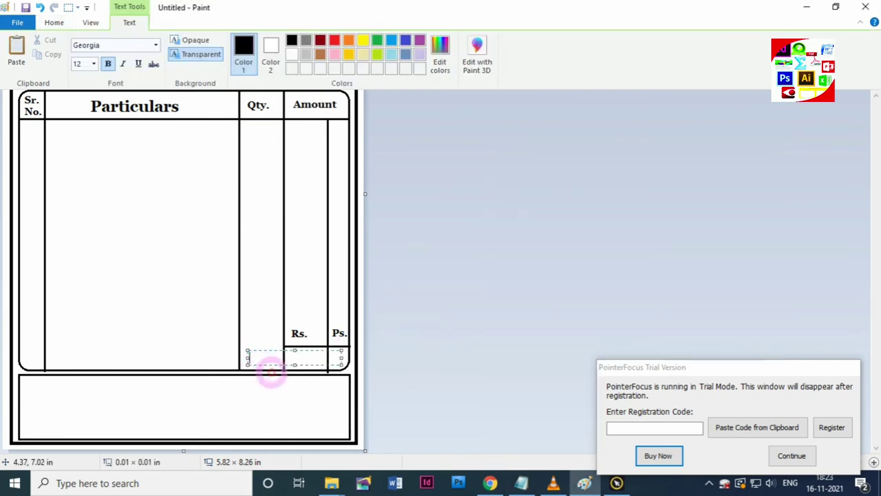
{"action": "key", "text": "ctrl+v"}
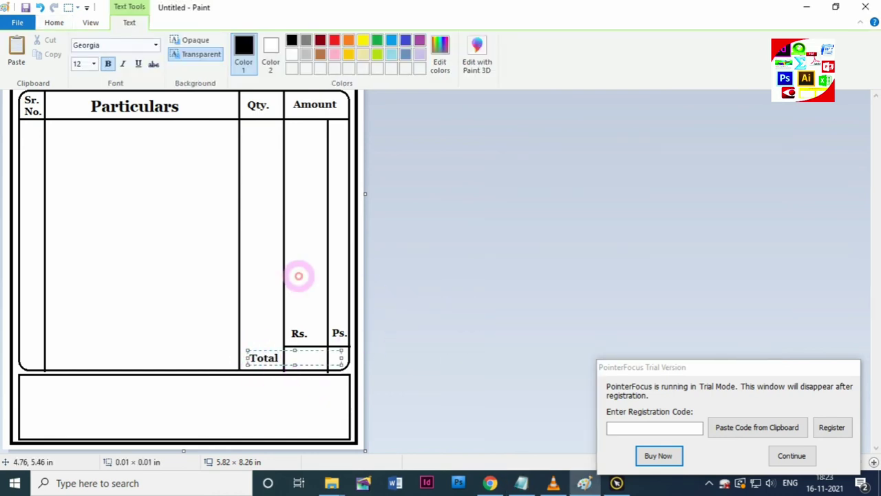
{"action": "left_click", "coordinate": [297, 275]}
Step: Cut For Computer Practical Lab from the Notepad file and paste it in Paint near the lower edge of the footer box
{"action": "key", "text": "alt+Tab"}
{"action": "left_click", "coordinate": [526, 324]}
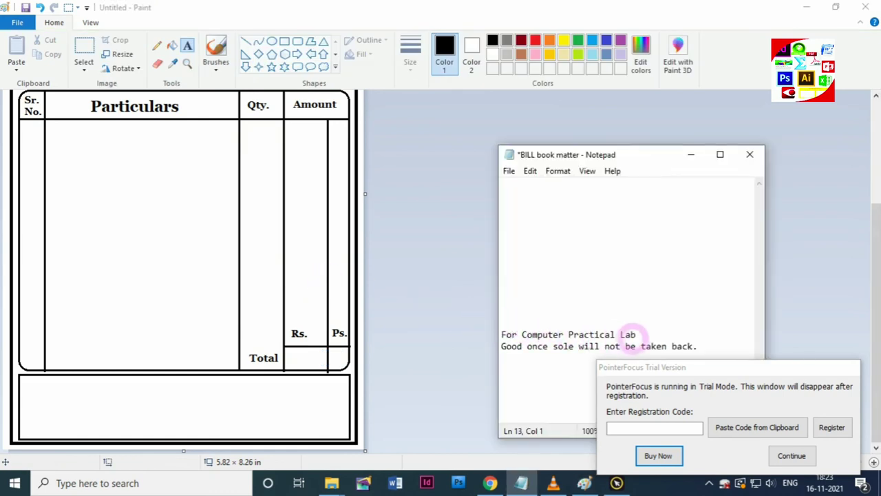
{"action": "left_click_drag", "start_coordinate": [636, 333], "coordinate": [501, 335]}
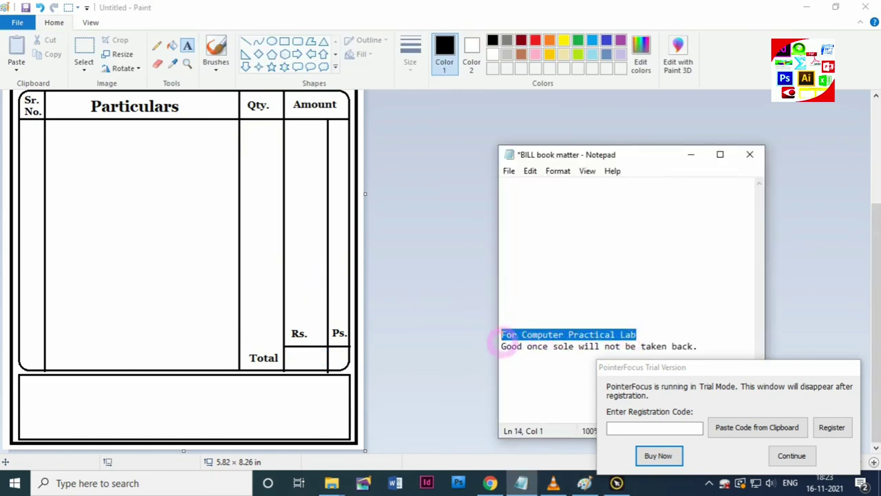
{"action": "key", "text": "ctrl+x"}
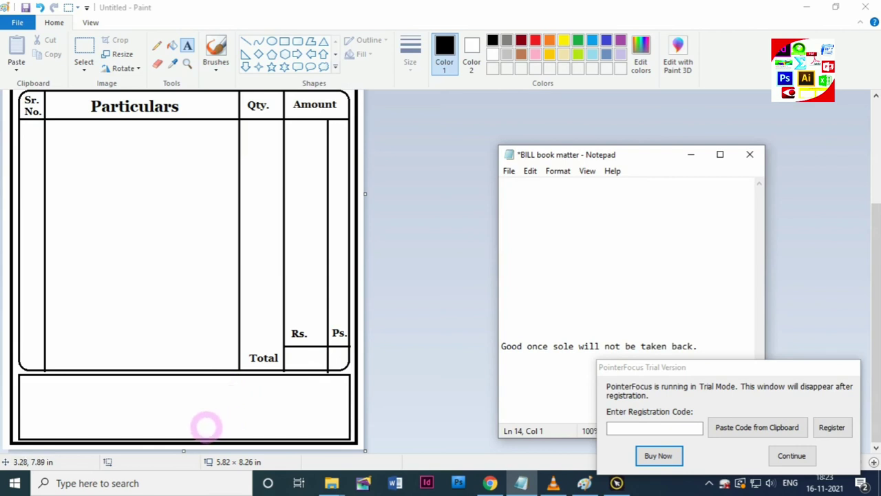
{"action": "left_click", "coordinate": [212, 426]}
{"action": "key", "text": "ctrl+v"}
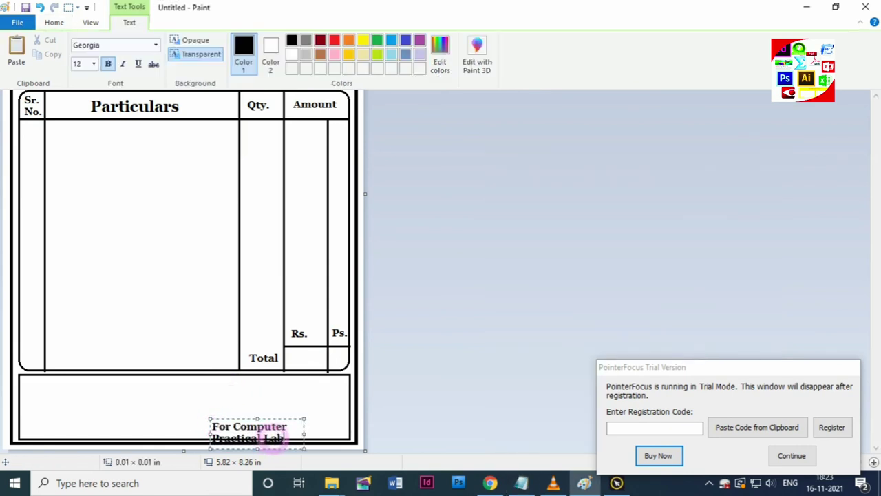
Step: Widen the For Computer Practical Lab text box on both sides to about 2.54 × 0.54 in
{"action": "left_click_drag", "start_coordinate": [303, 432], "coordinate": [347, 433]}
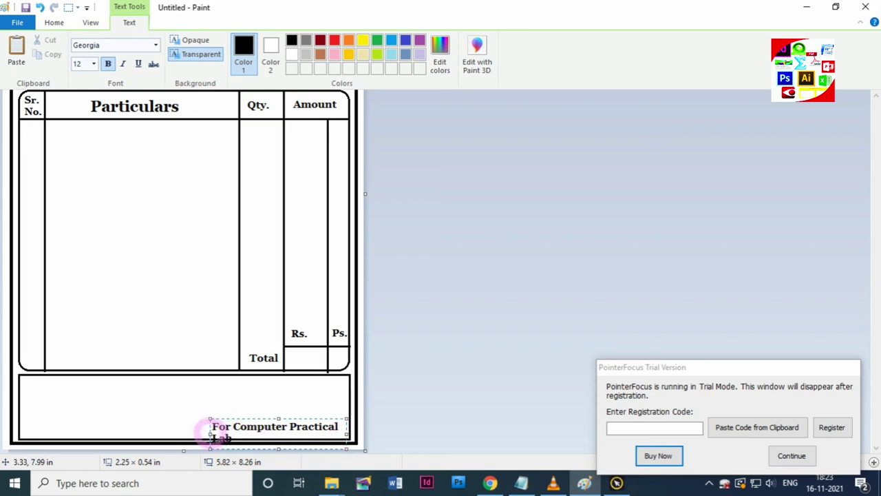
{"action": "left_click_drag", "start_coordinate": [211, 433], "coordinate": [192, 433]}
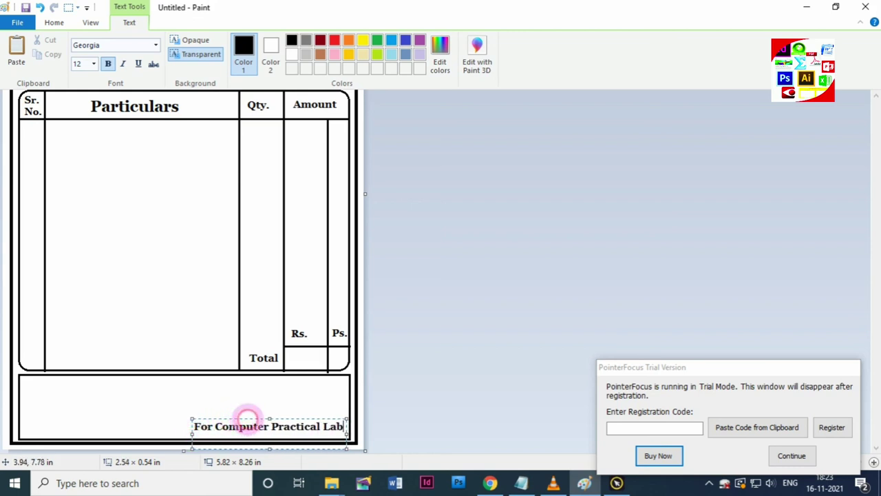
{"action": "left_click", "coordinate": [247, 398]}
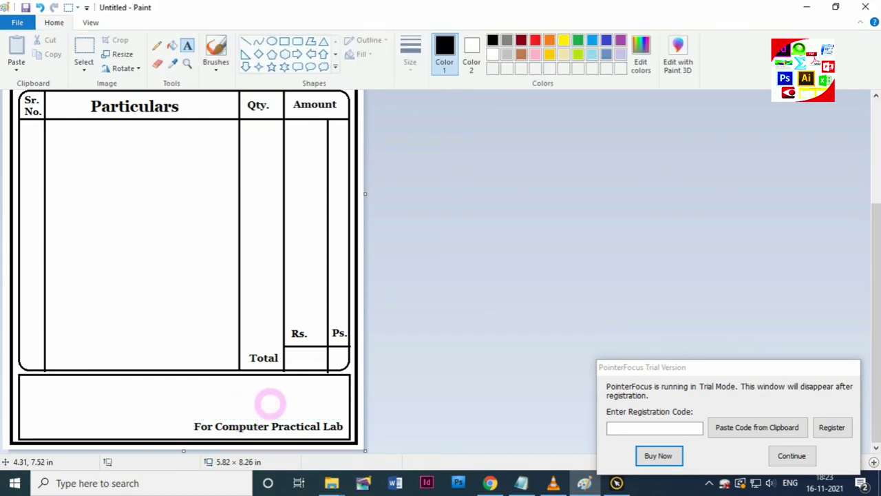
Step: Paste the clipboard text in a new text box at the footer box's upper-left corner and widen it to about 2.82 × 0.54 in
{"action": "left_click", "coordinate": [521, 483]}
{"action": "left_click_drag", "start_coordinate": [699, 346], "coordinate": [476, 354]}
{"action": "right_click", "coordinate": [478, 354]}
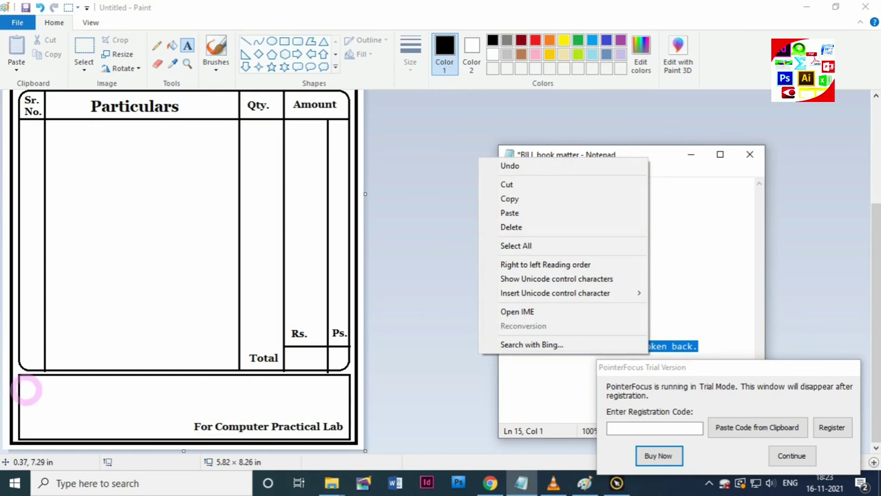
{"action": "left_click", "coordinate": [27, 386]}
{"action": "key", "text": "ctrl+v"}
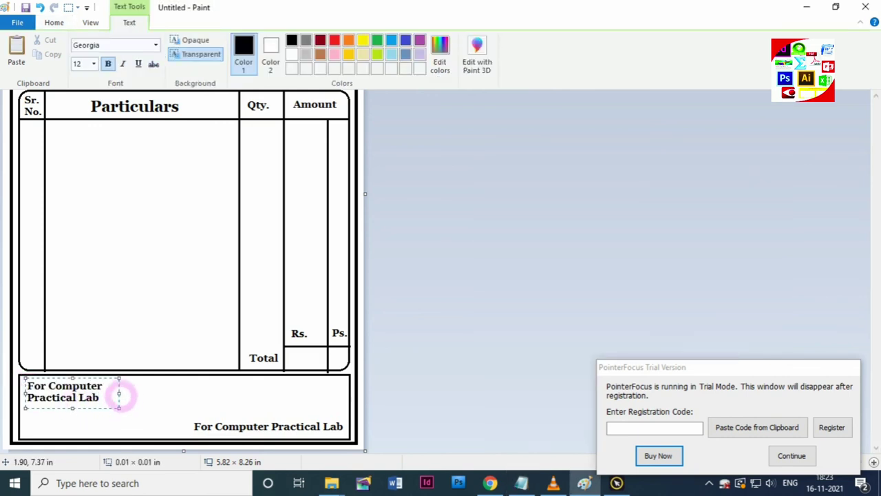
{"action": "left_click_drag", "start_coordinate": [118, 392], "coordinate": [199, 393]}
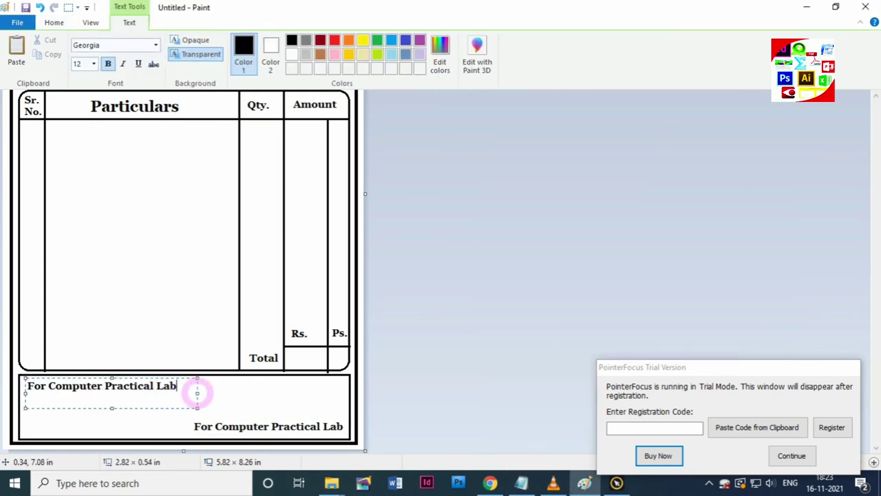
Step: Replace the new box's text with Good once sole will not be taken back. cut from Notepad, and widen it to about 4.17 × 0.54 in
{"action": "key", "text": "alt+Tab"}
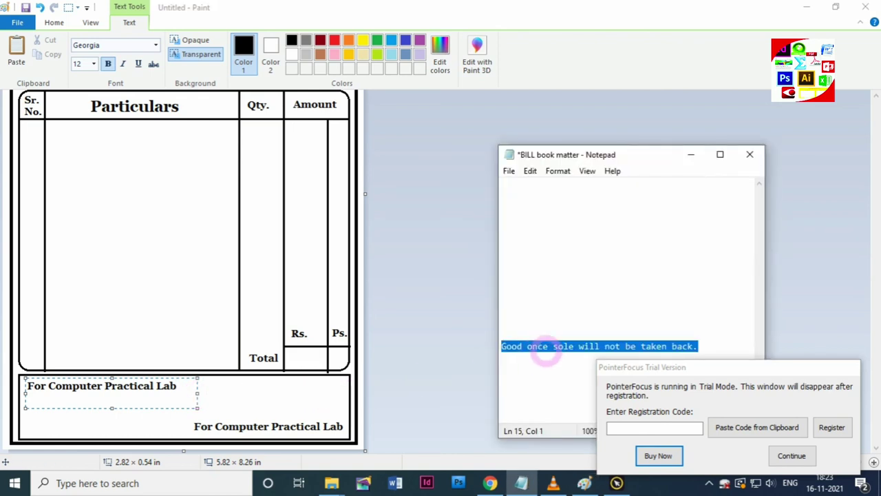
{"action": "left_click", "coordinate": [545, 350]}
{"action": "left_click", "coordinate": [153, 401]}
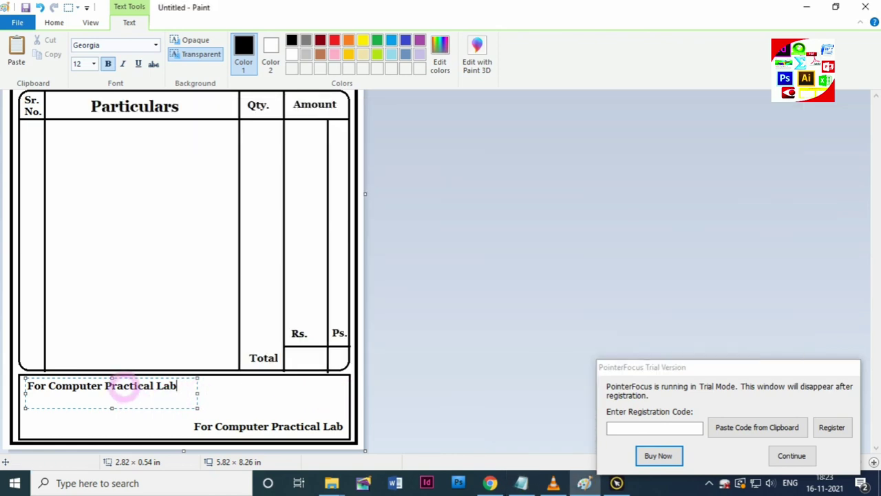
{"action": "key", "text": "ctrl+a"}
{"action": "key", "text": "ctrl+v"}
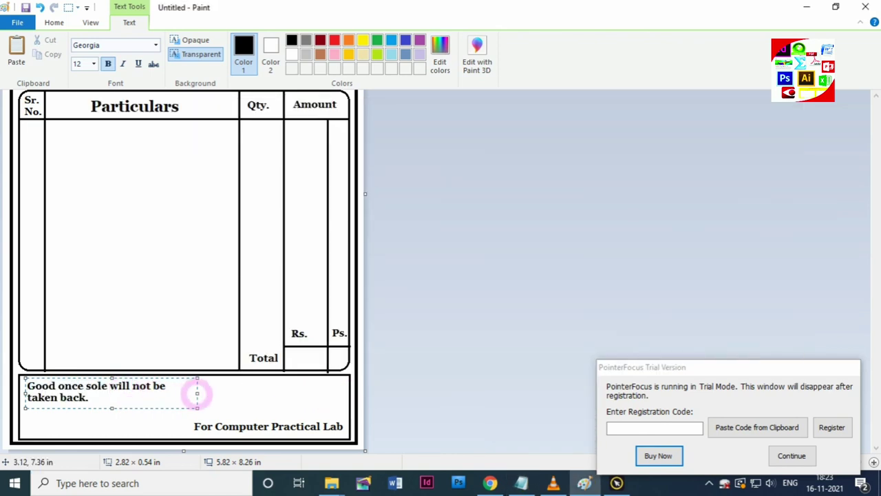
{"action": "left_click_drag", "start_coordinate": [197, 393], "coordinate": [283, 393]}
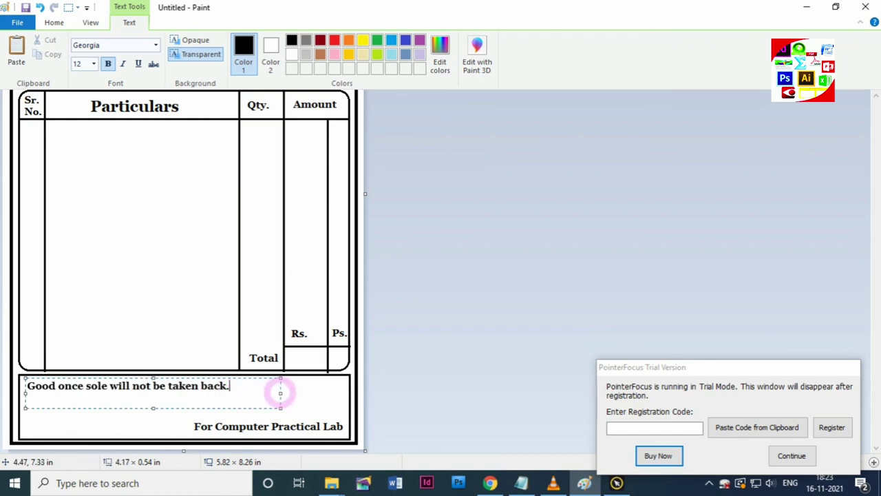
{"action": "left_click", "coordinate": [310, 394]}
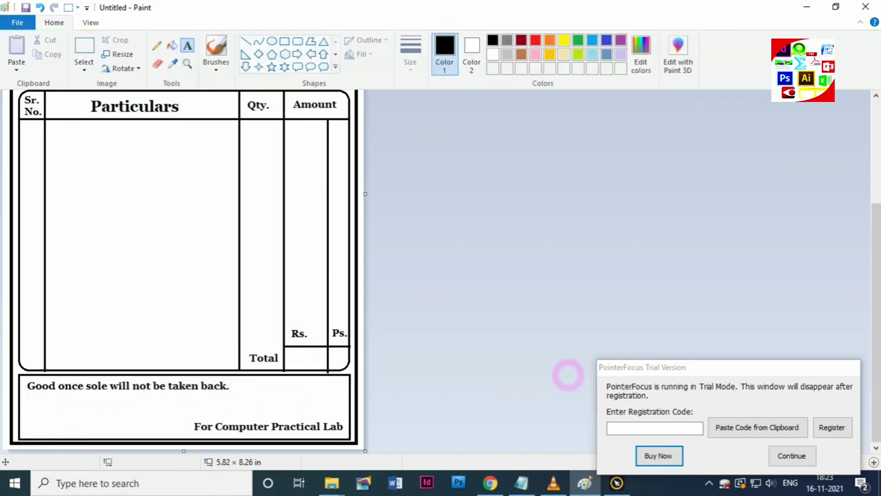
Step: Dismiss the PointerFocus trial notice and review the whole bill page, including the 50% view
{"action": "left_click", "coordinate": [791, 455]}
{"action": "scroll", "coordinate": [405, 350], "scroll_direction": "up", "scroll_amount": 3}
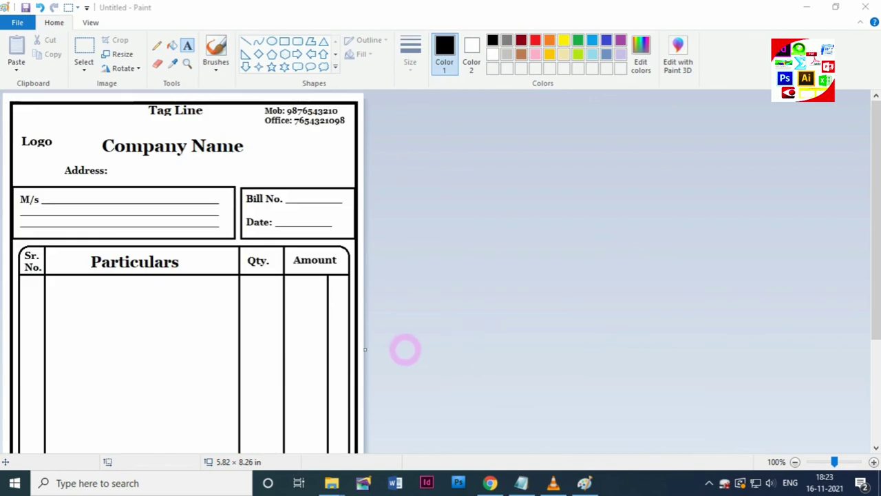
{"action": "scroll", "coordinate": [393, 343], "scroll_direction": "down", "scroll_amount": 1}
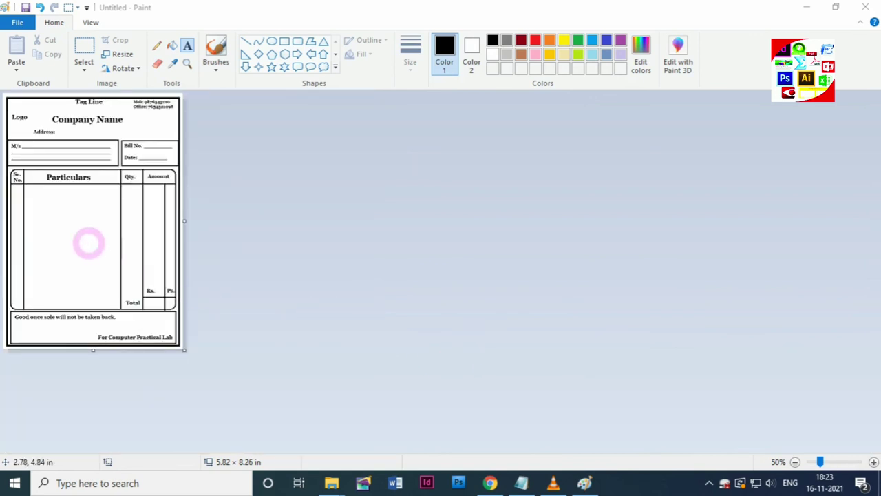
{"action": "scroll", "coordinate": [89, 242], "scroll_direction": "up", "scroll_amount": 1}
{"action": "scroll", "coordinate": [96, 243], "scroll_direction": "down", "scroll_amount": 2}
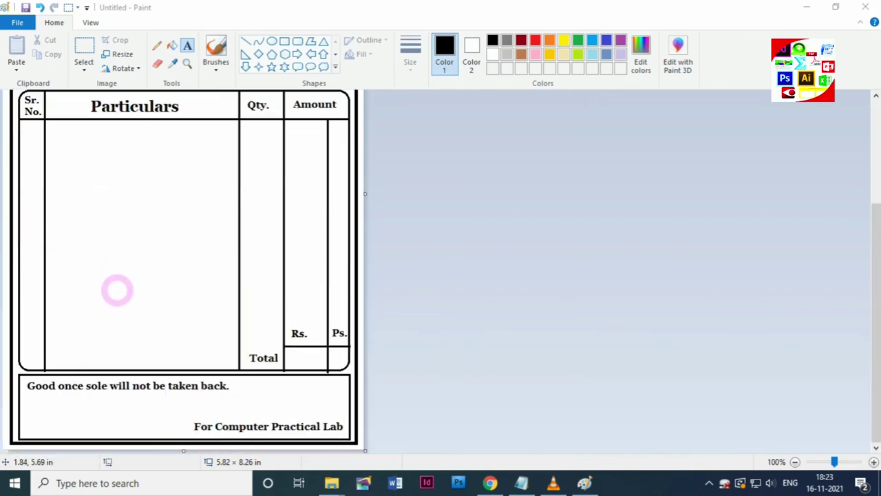
{"action": "scroll", "coordinate": [117, 290], "scroll_direction": "up", "scroll_amount": 2}
{"action": "scroll", "coordinate": [115, 291], "scroll_direction": "down", "scroll_amount": 1}
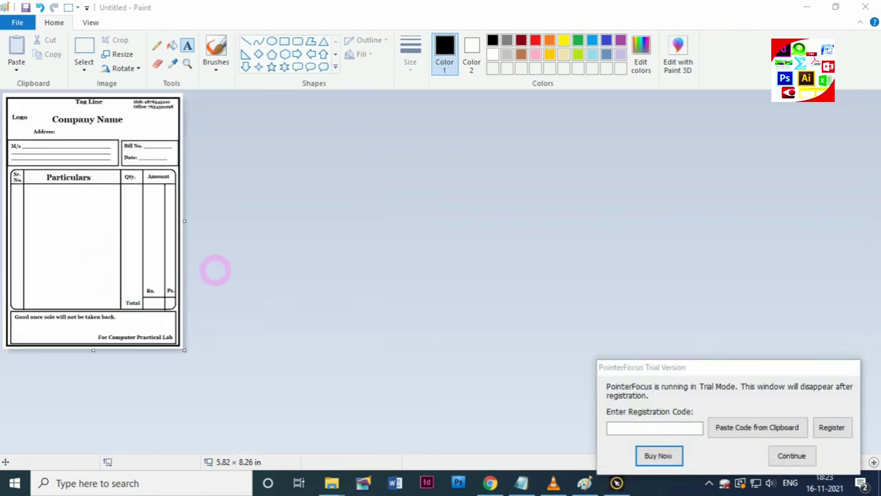
Step: Save the bill page to the Desktop as a JPEG file named Untitled
{"action": "left_click", "coordinate": [865, 7]}
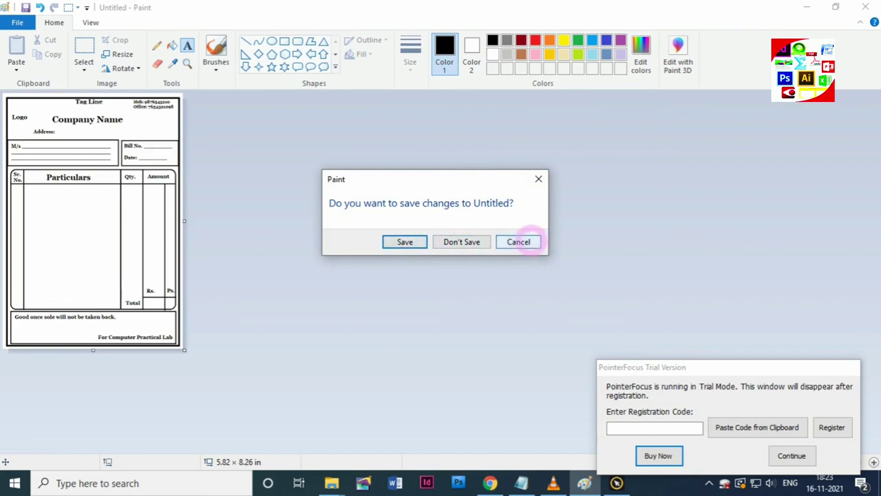
{"action": "left_click", "coordinate": [517, 241]}
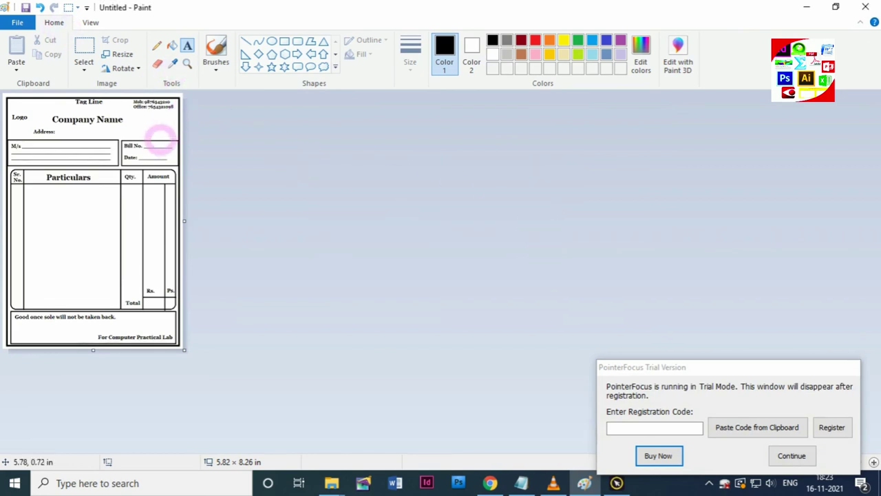
{"action": "key", "text": "ctrl+s"}
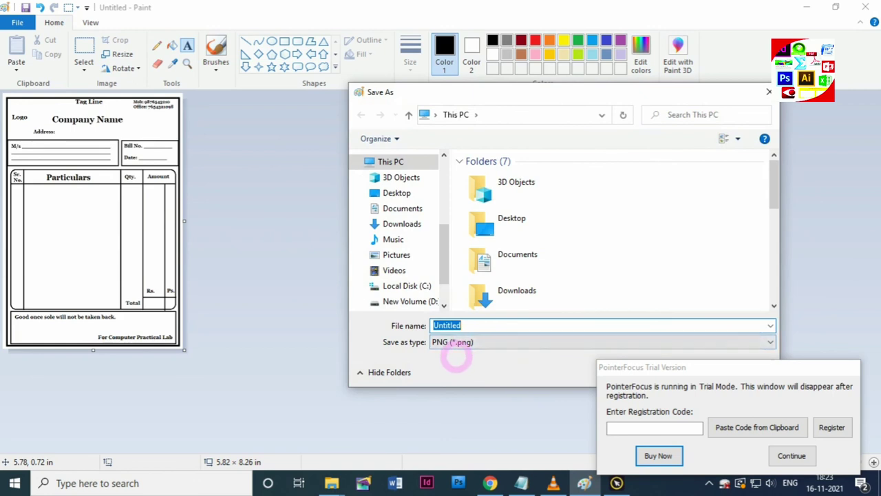
{"action": "left_click", "coordinate": [468, 344]}
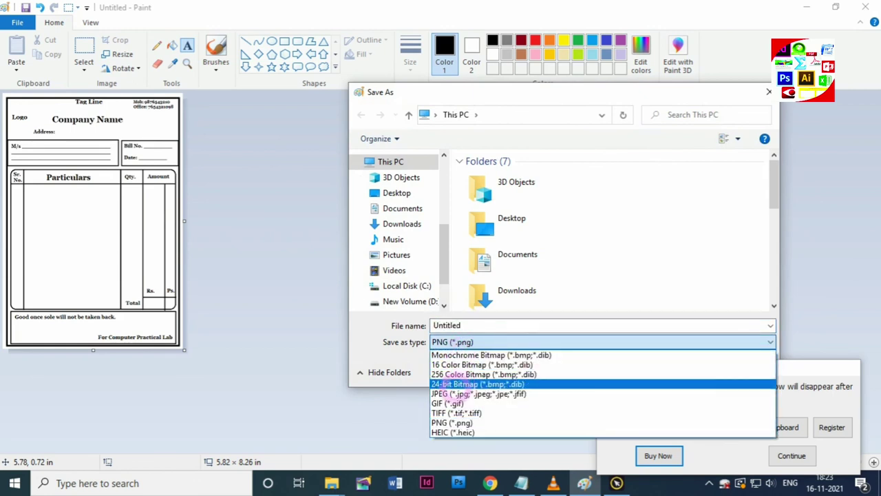
{"action": "left_click", "coordinate": [448, 393]}
{"action": "left_click", "coordinate": [399, 193]}
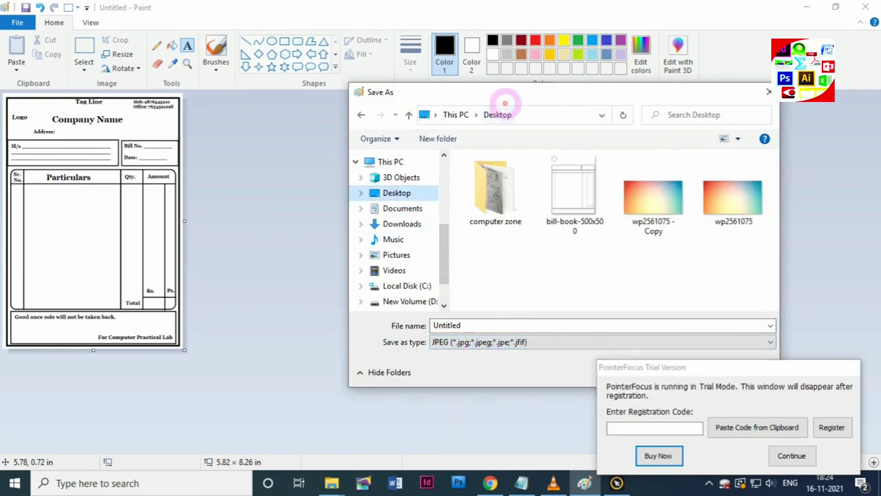
{"action": "left_click_drag", "start_coordinate": [504, 102], "coordinate": [237, 81]}
{"action": "left_click", "coordinate": [407, 350]}
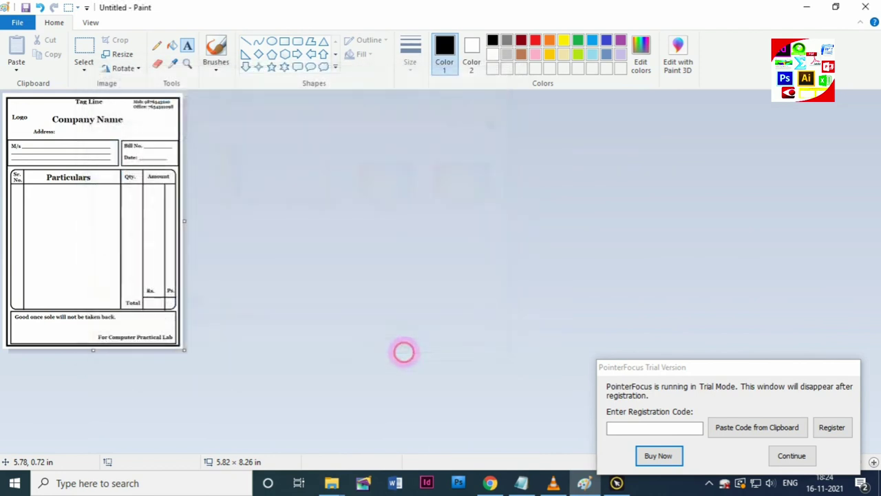
Step: Close Paint, dismiss the PointerFocus trial notice, and show the Windows desktop
{"action": "left_click", "coordinate": [865, 8]}
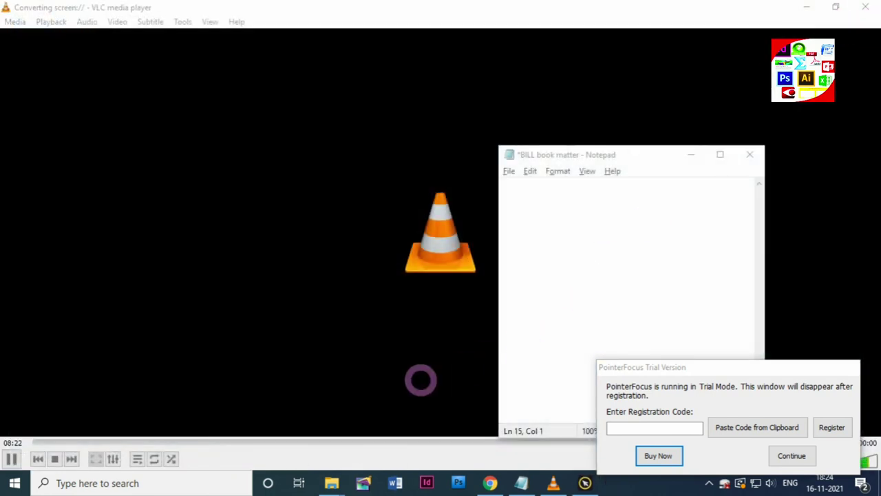
{"action": "left_click", "coordinate": [585, 482]}
{"action": "left_click", "coordinate": [780, 453]}
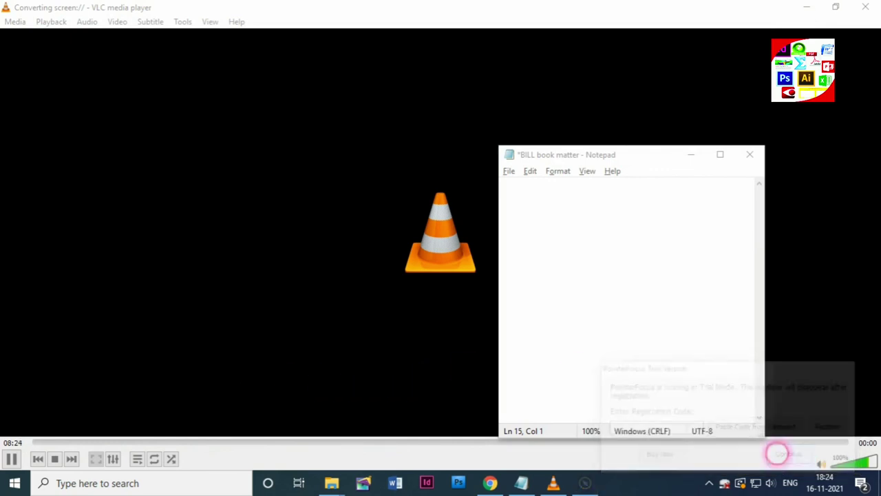
{"action": "key", "text": "super+d"}
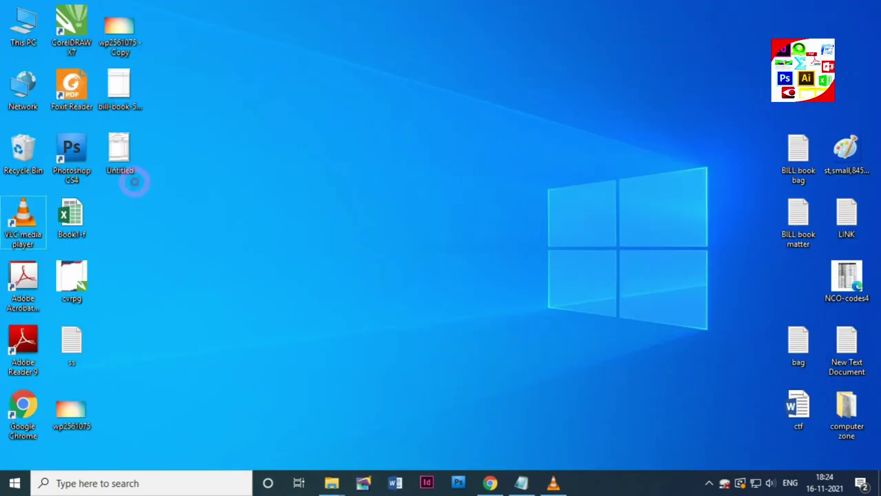
Step: Open the saved Untitled image from the Desktop in Photos and examine the enlarged bill page from header to footer before closing it
{"action": "left_click", "coordinate": [120, 169]}
{"action": "right_click", "coordinate": [121, 169]}
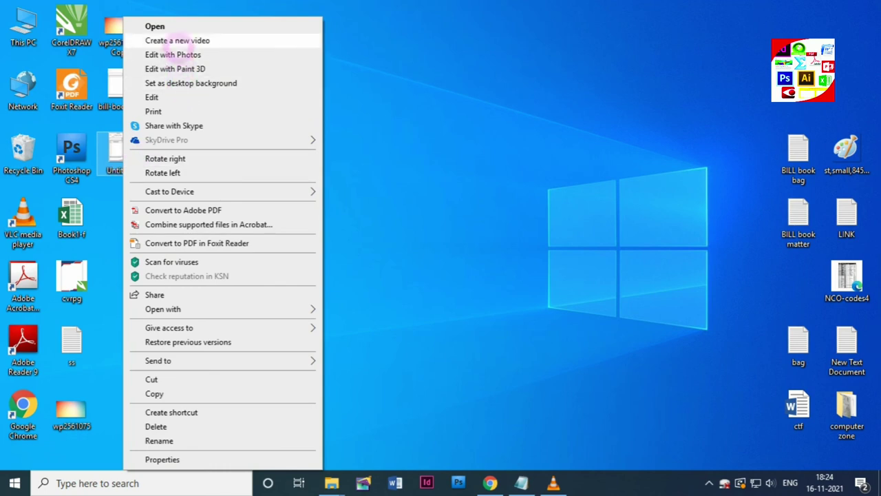
{"action": "left_click", "coordinate": [373, 150]}
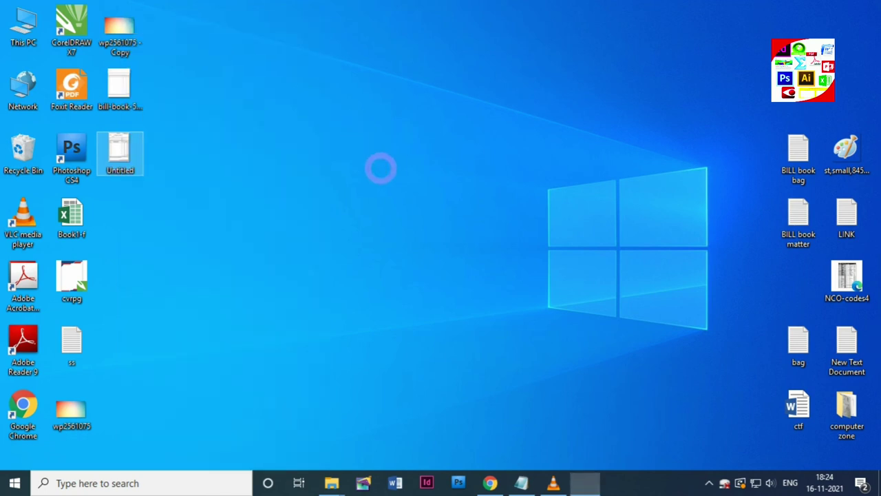
{"action": "scroll", "coordinate": [401, 179], "scroll_direction": "up", "scroll_amount": 2}
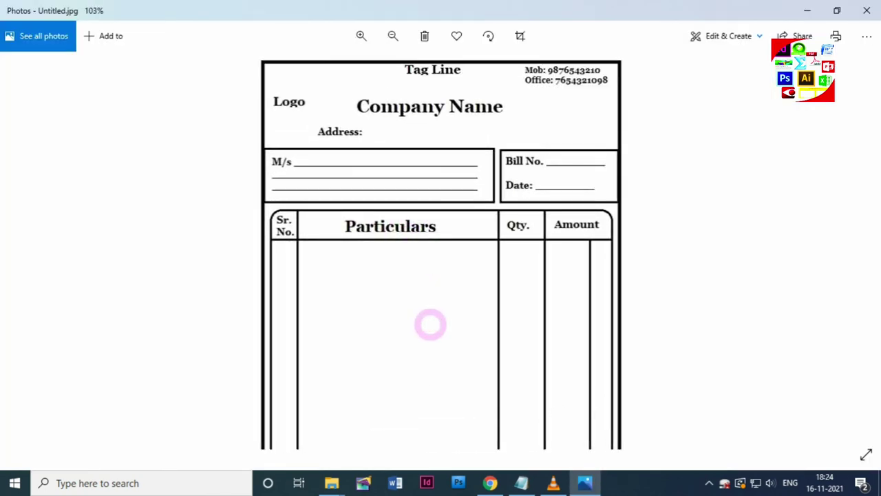
{"action": "left_click_drag", "start_coordinate": [431, 324], "coordinate": [507, 203]}
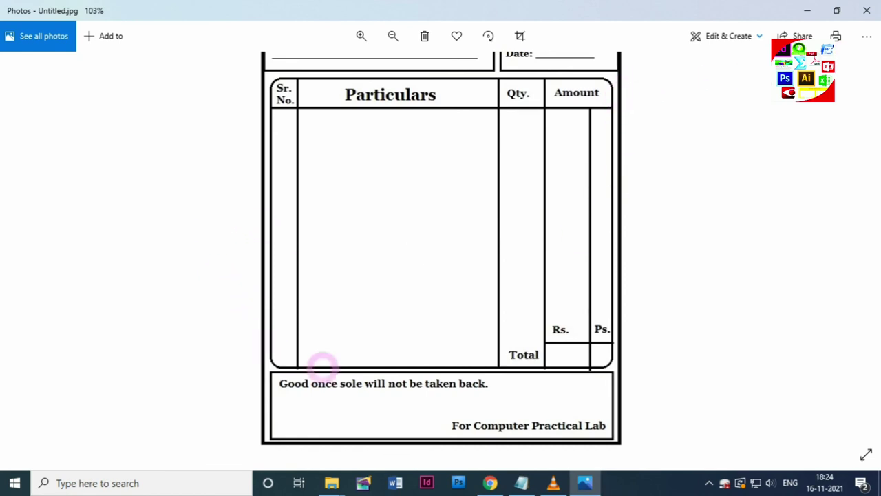
{"action": "scroll", "coordinate": [777, 250], "scroll_direction": "up", "scroll_amount": 2}
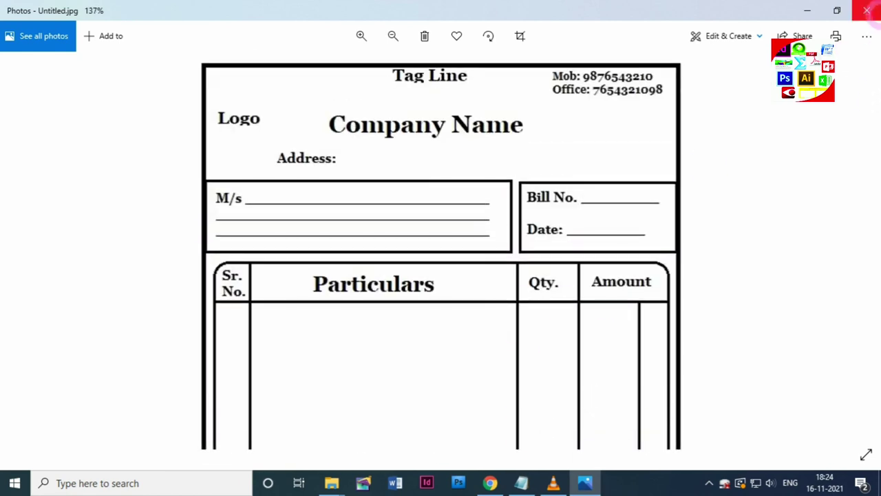
{"action": "left_click", "coordinate": [866, 10]}
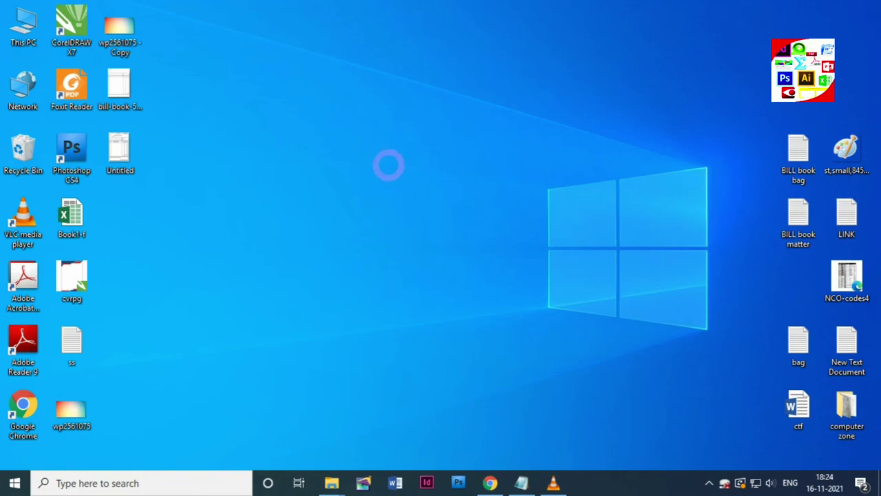